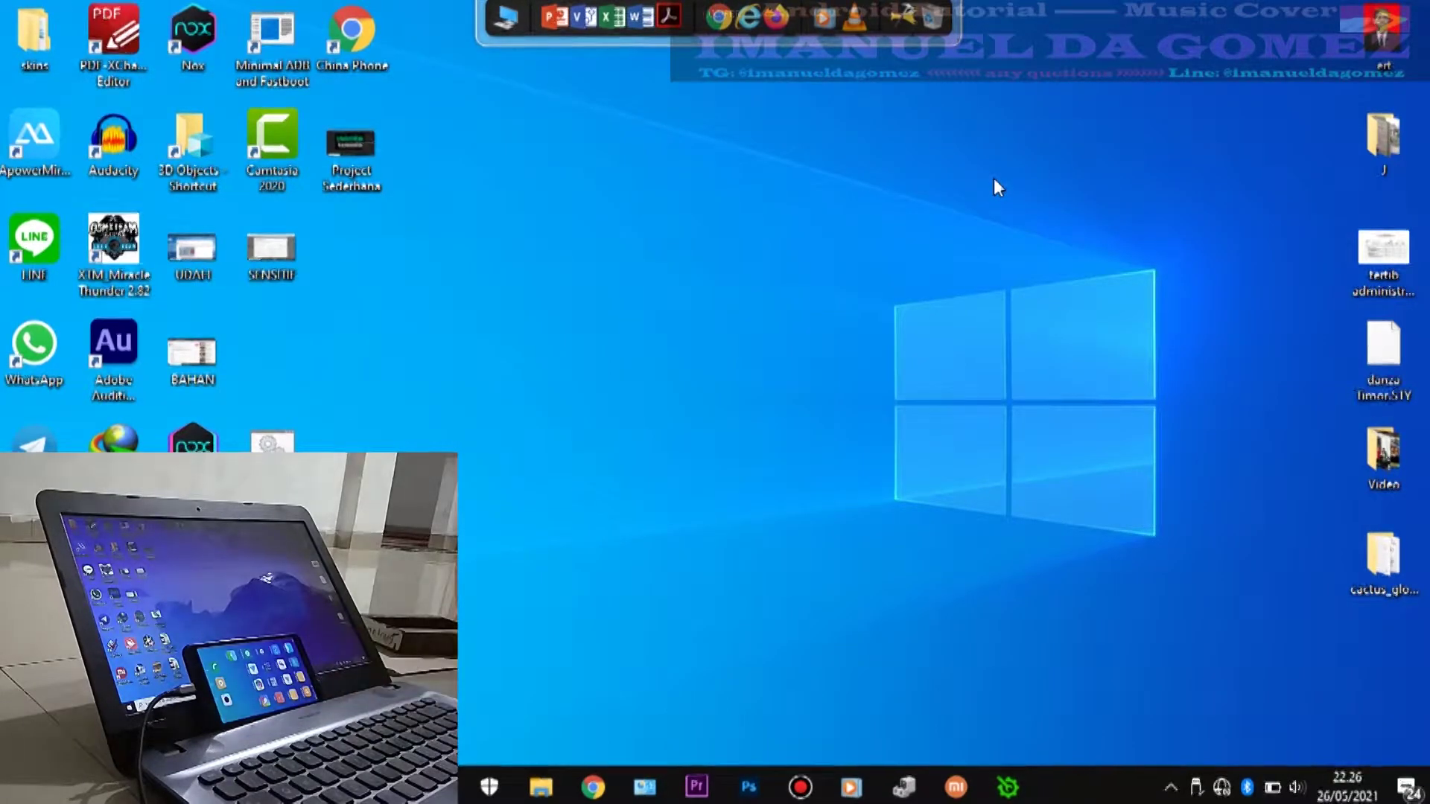
Step: Refresh the desktop and move the Project Sederhana icon below SENSITIF
right_click(848, 169)
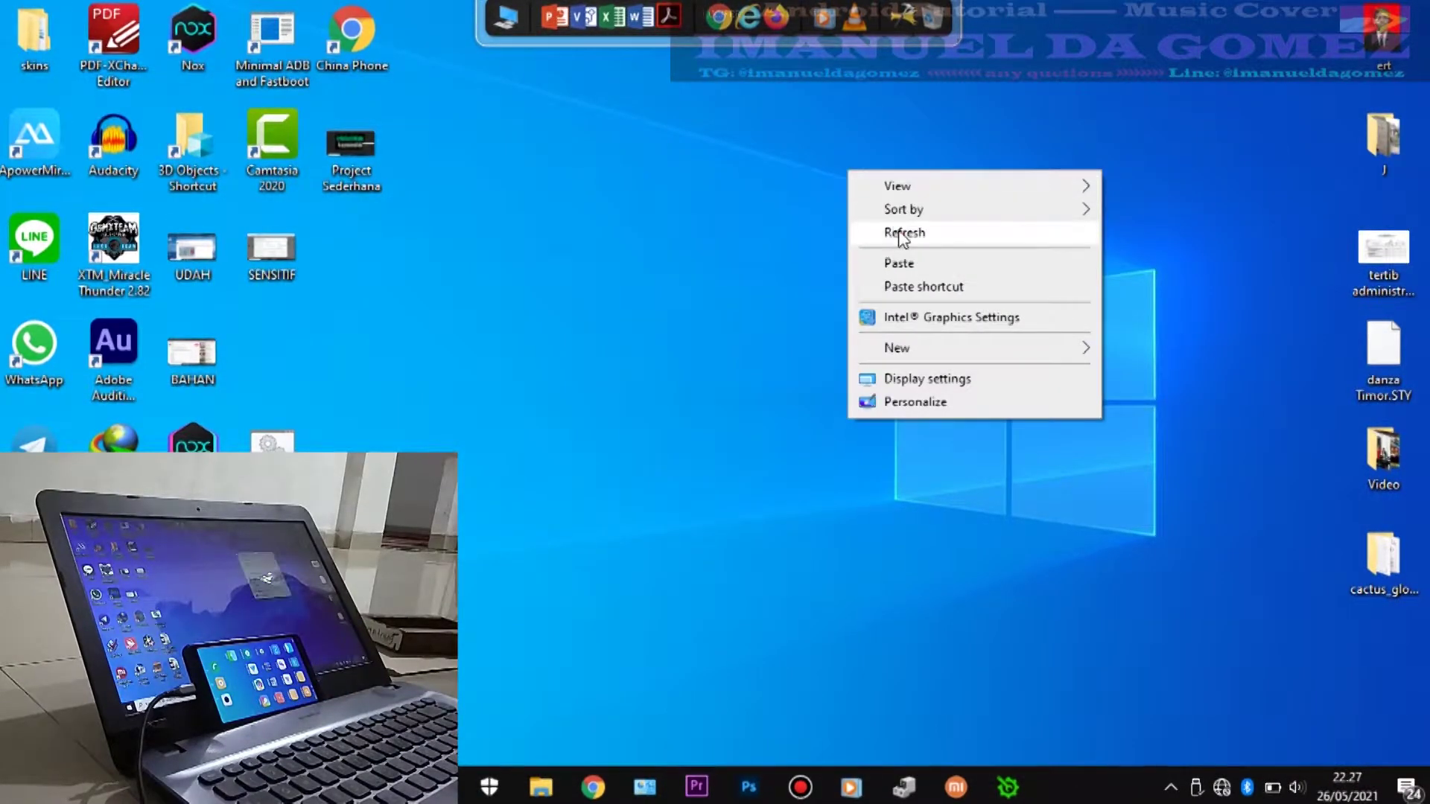
click(899, 231)
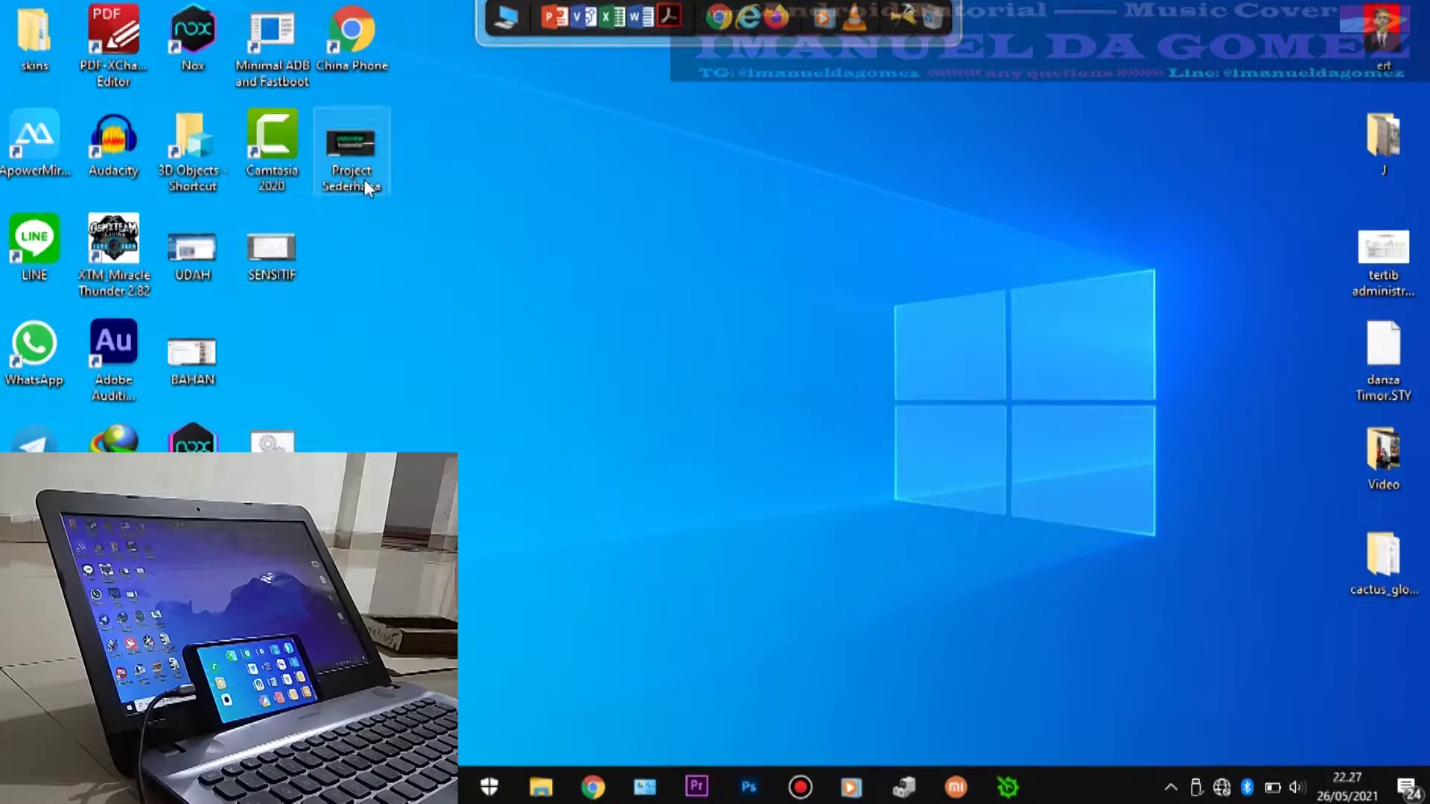
drag(364, 181, 284, 374)
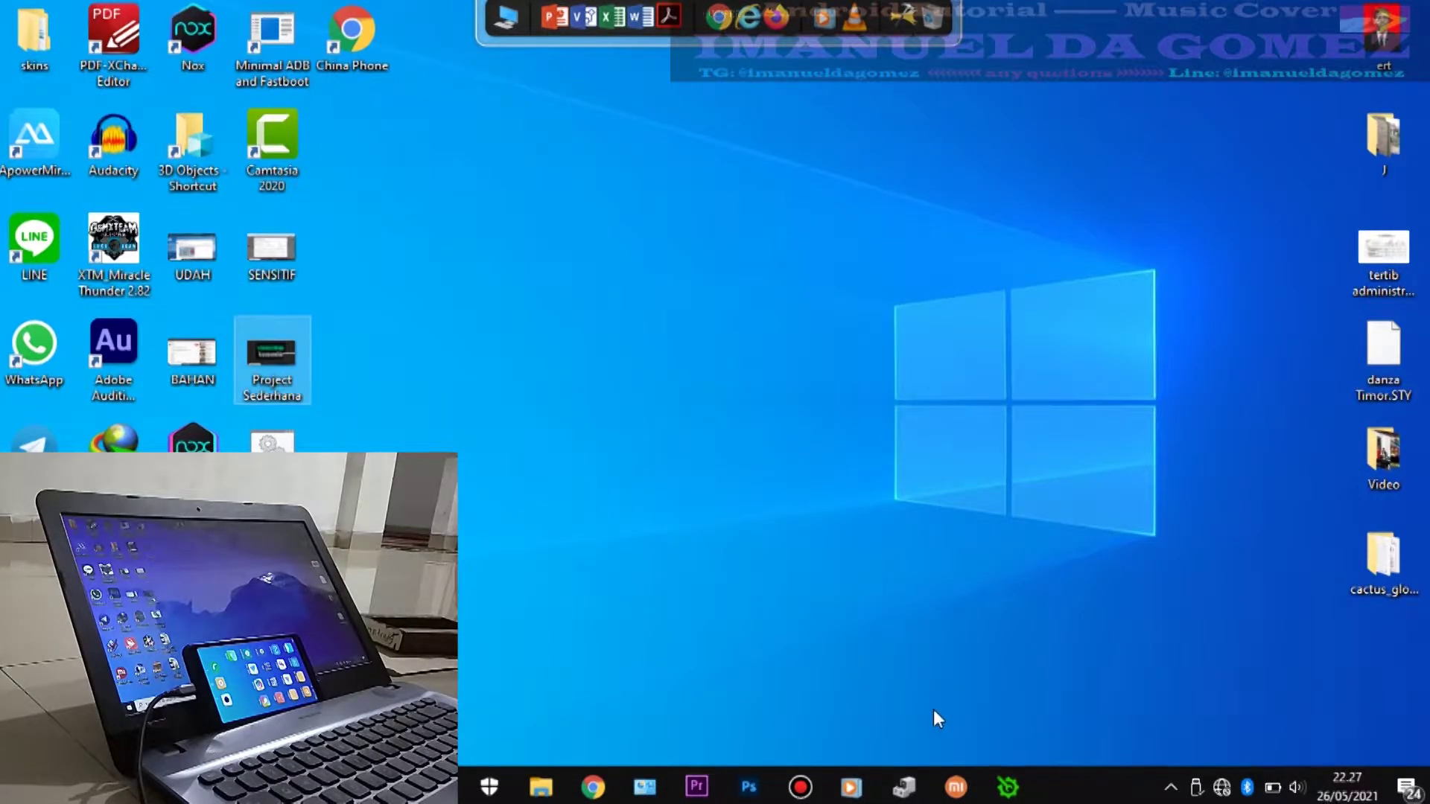
Step: Reboot the phone into fastboot mode with Adb Fastboot Command Tools and check its entry in Device Manager
click(916, 797)
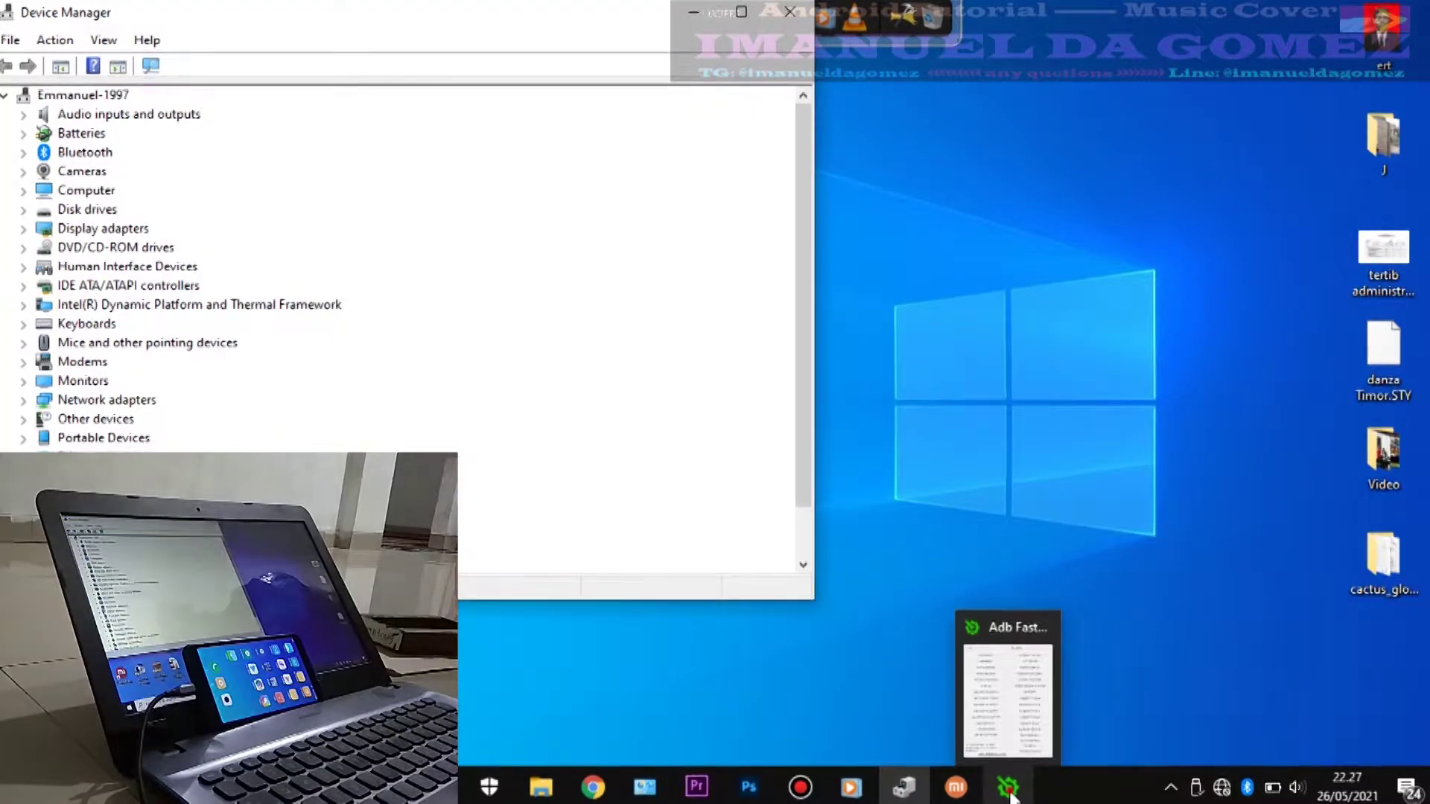
click(1009, 791)
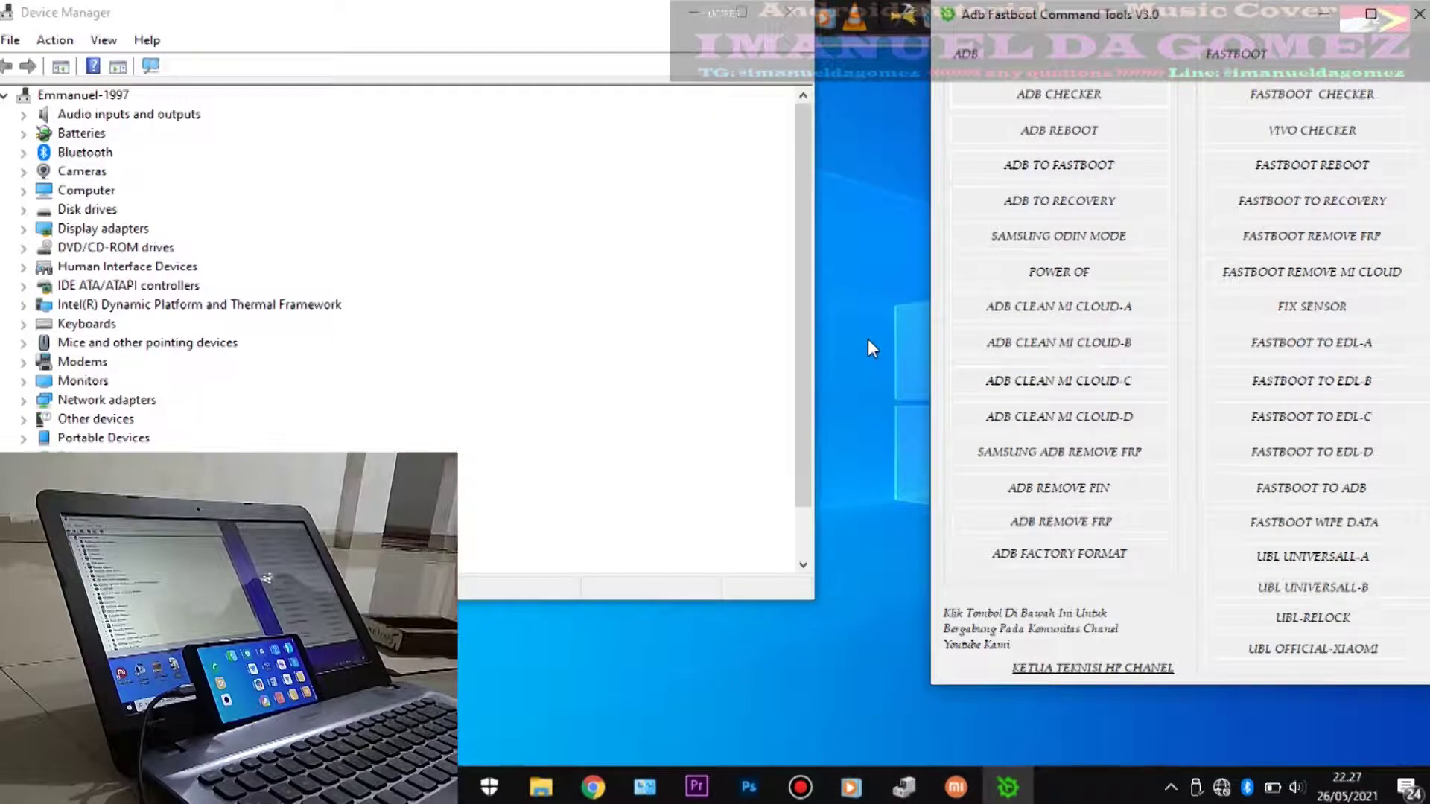
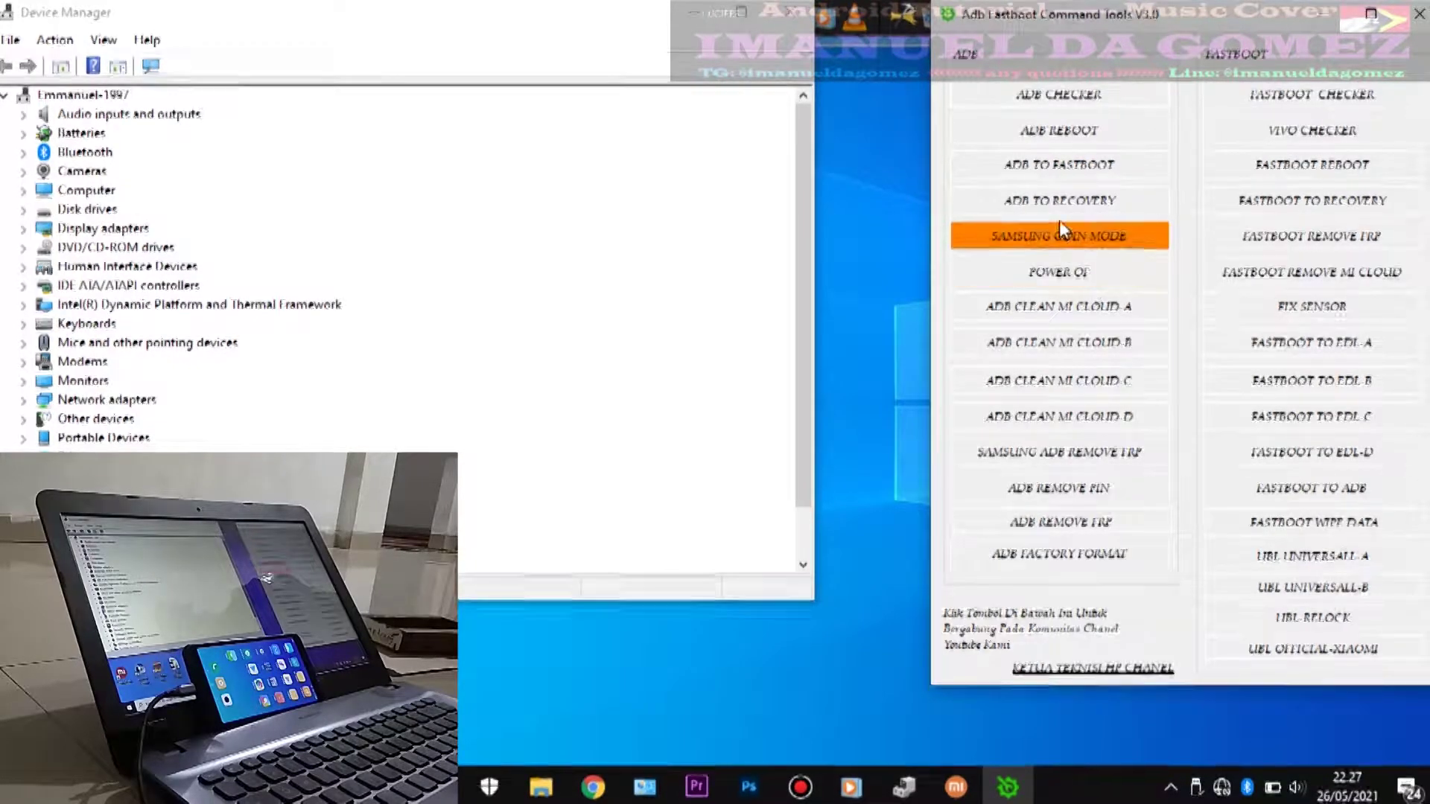
click(1049, 174)
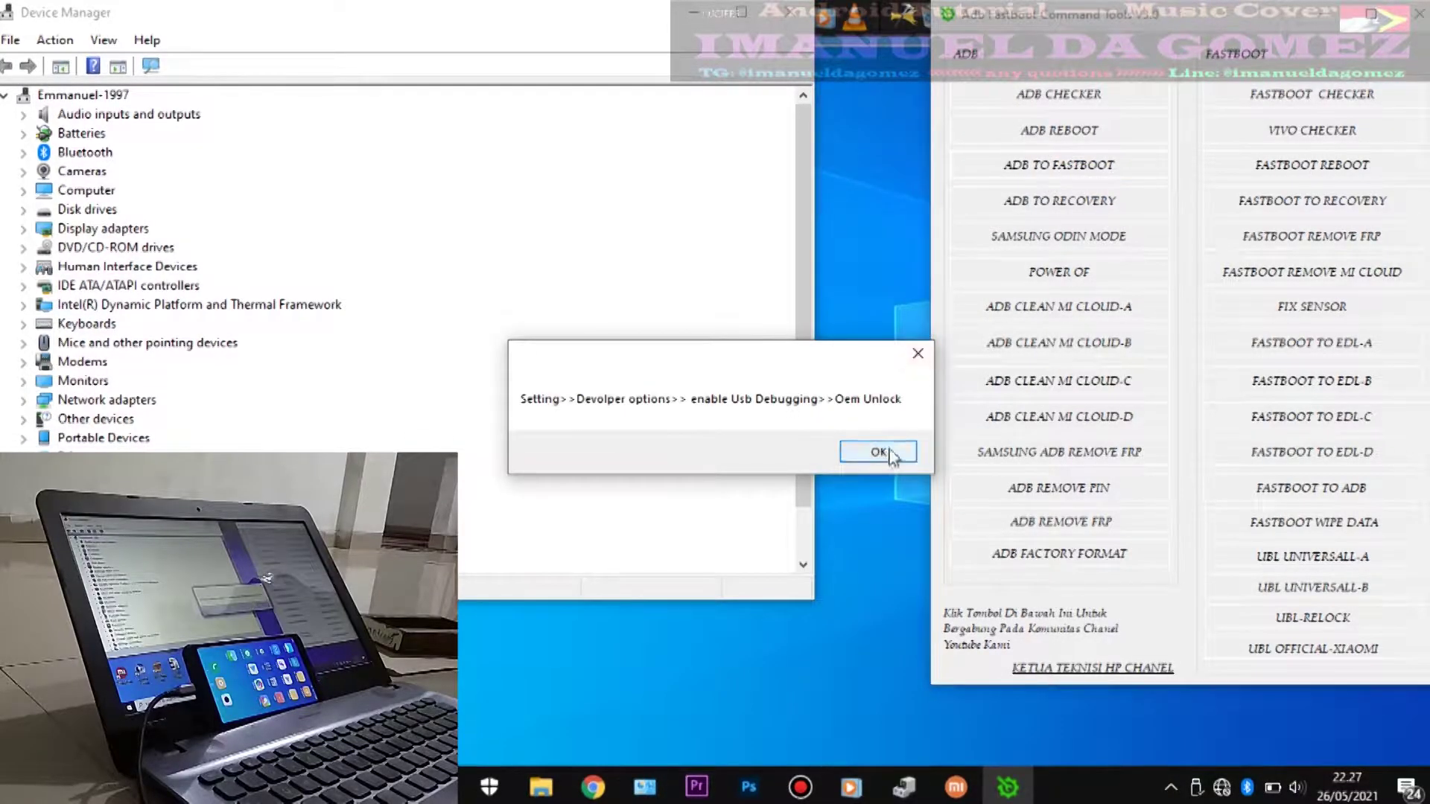
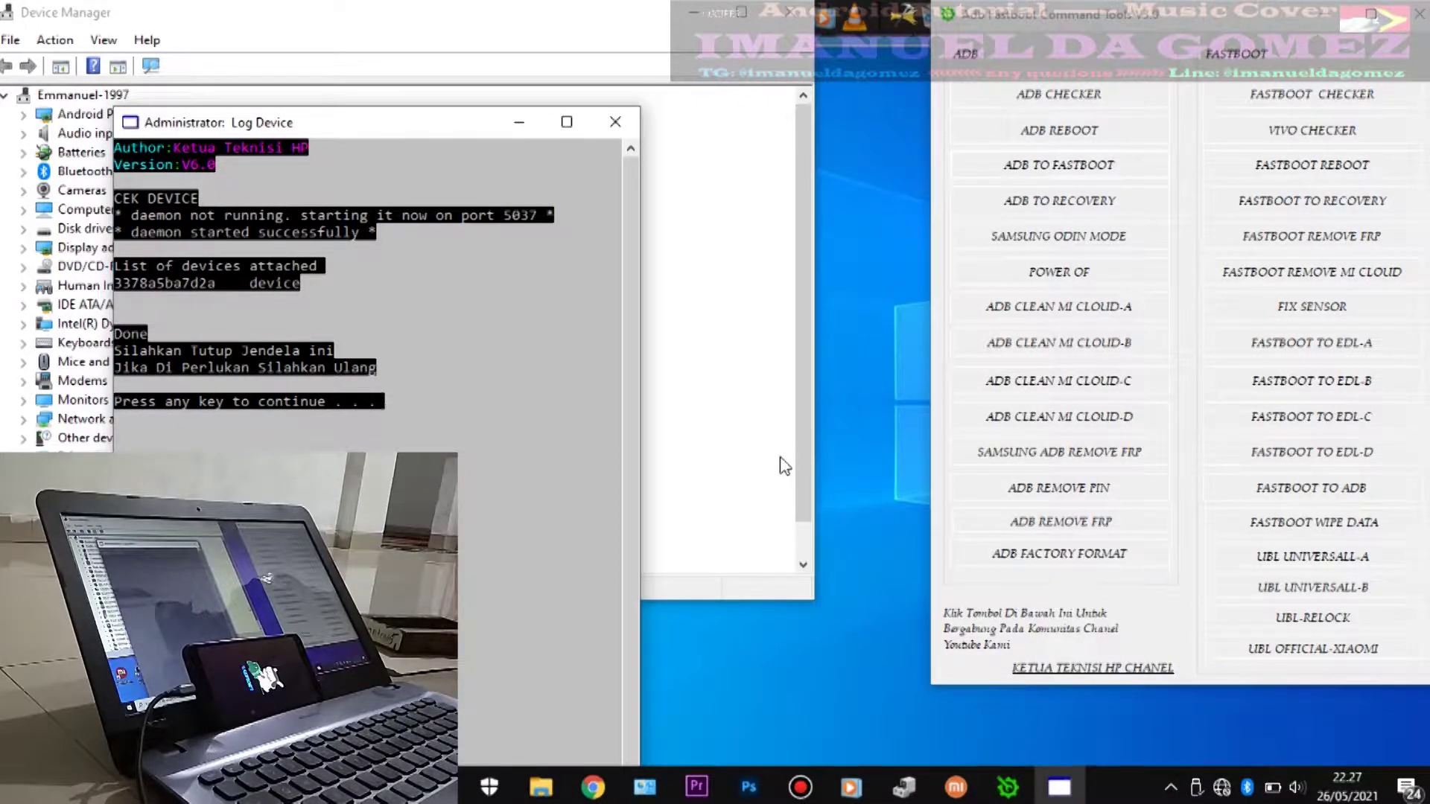
click(625, 133)
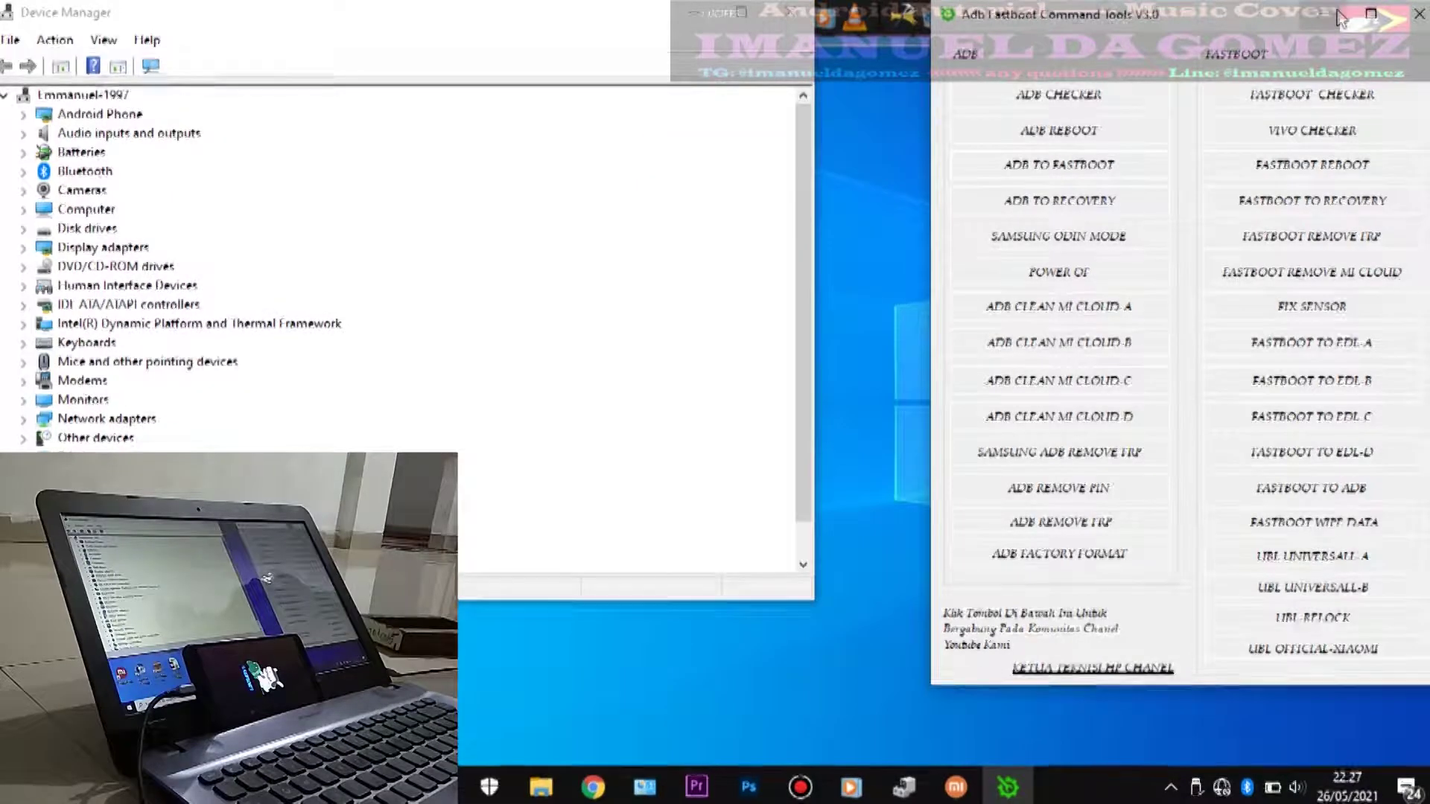
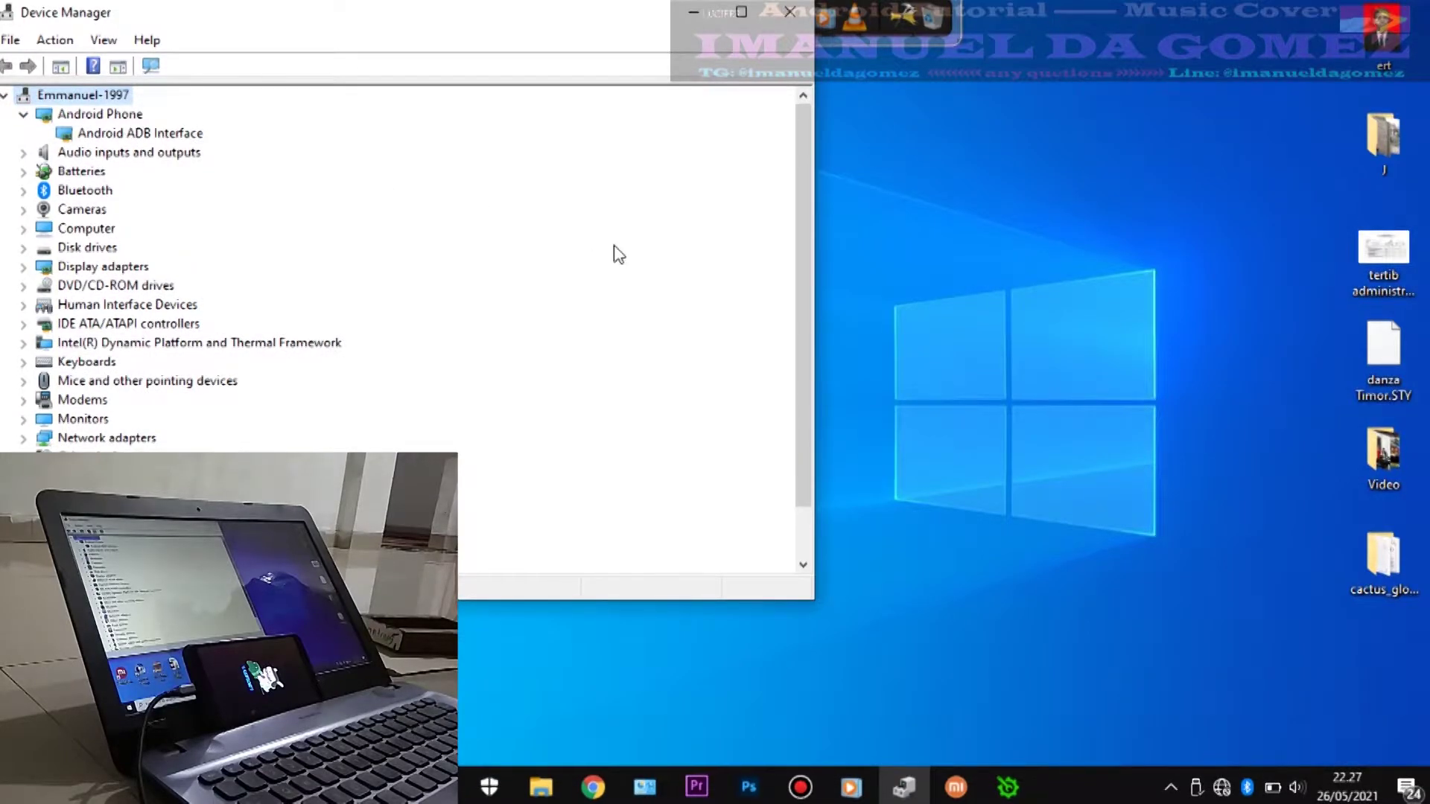
scroll(802, 334, down, 1)
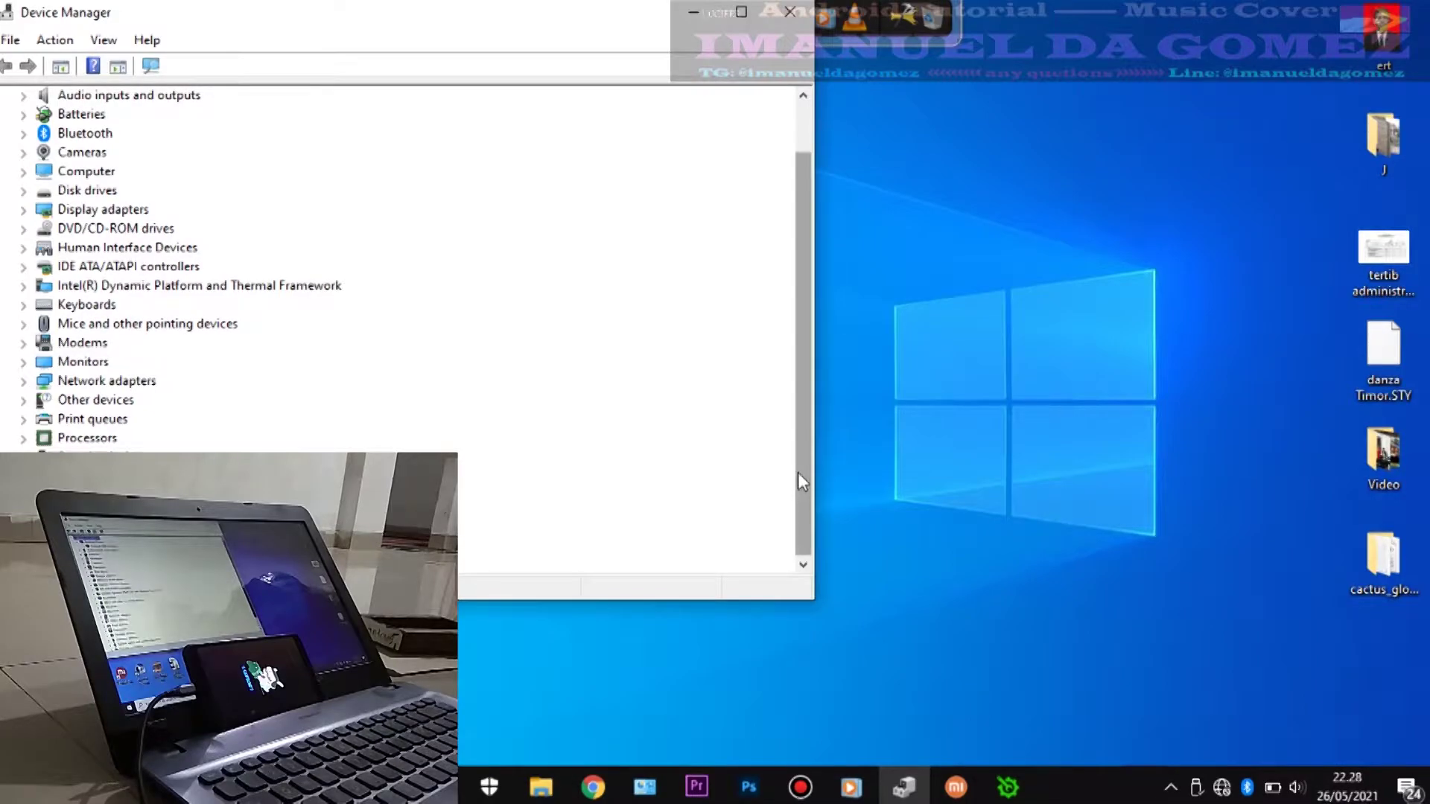
drag(798, 472, 800, 346)
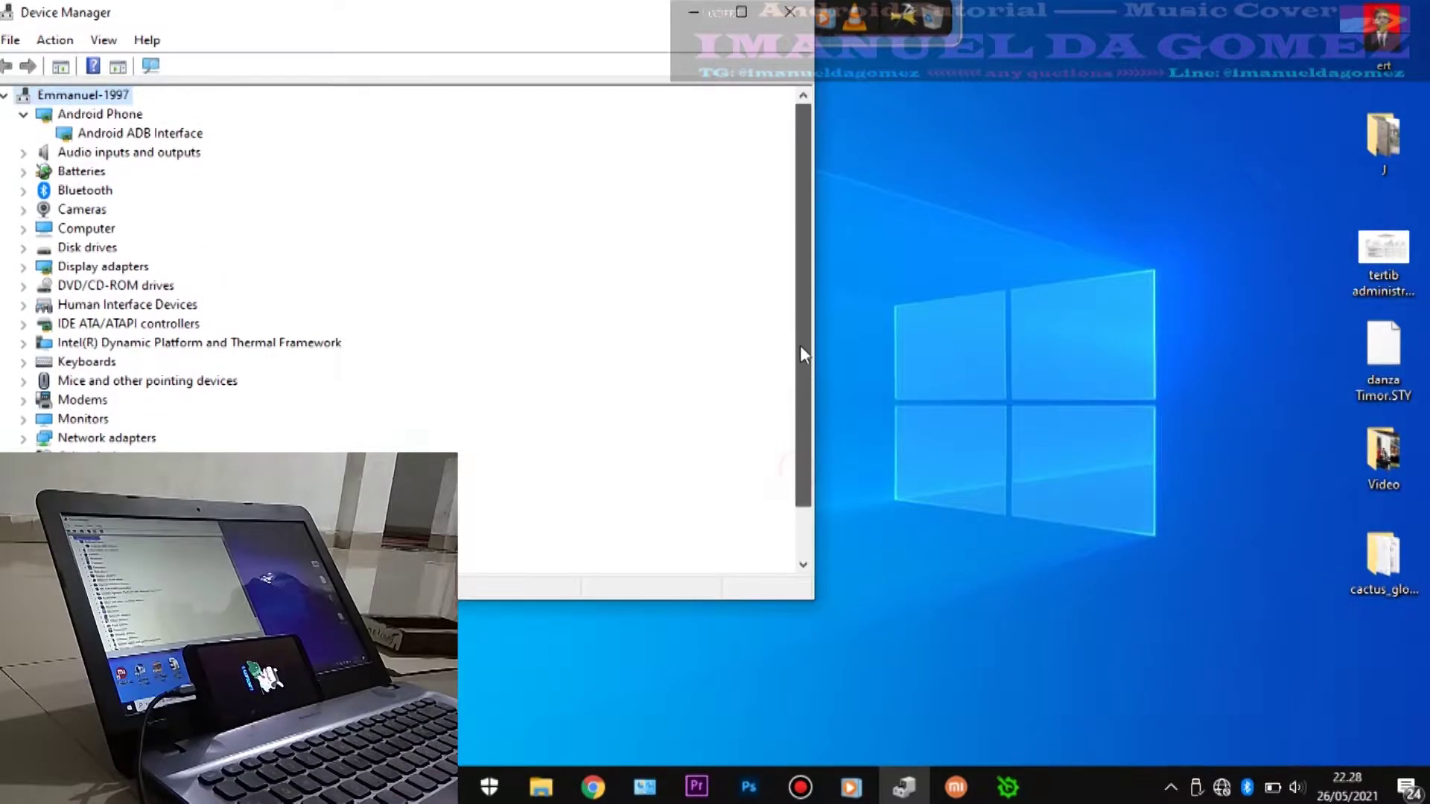
Step: Try to reboot the phone from fastboot to EDL with the FASTBOOT TO EDL-A command, and close the log window
click(997, 796)
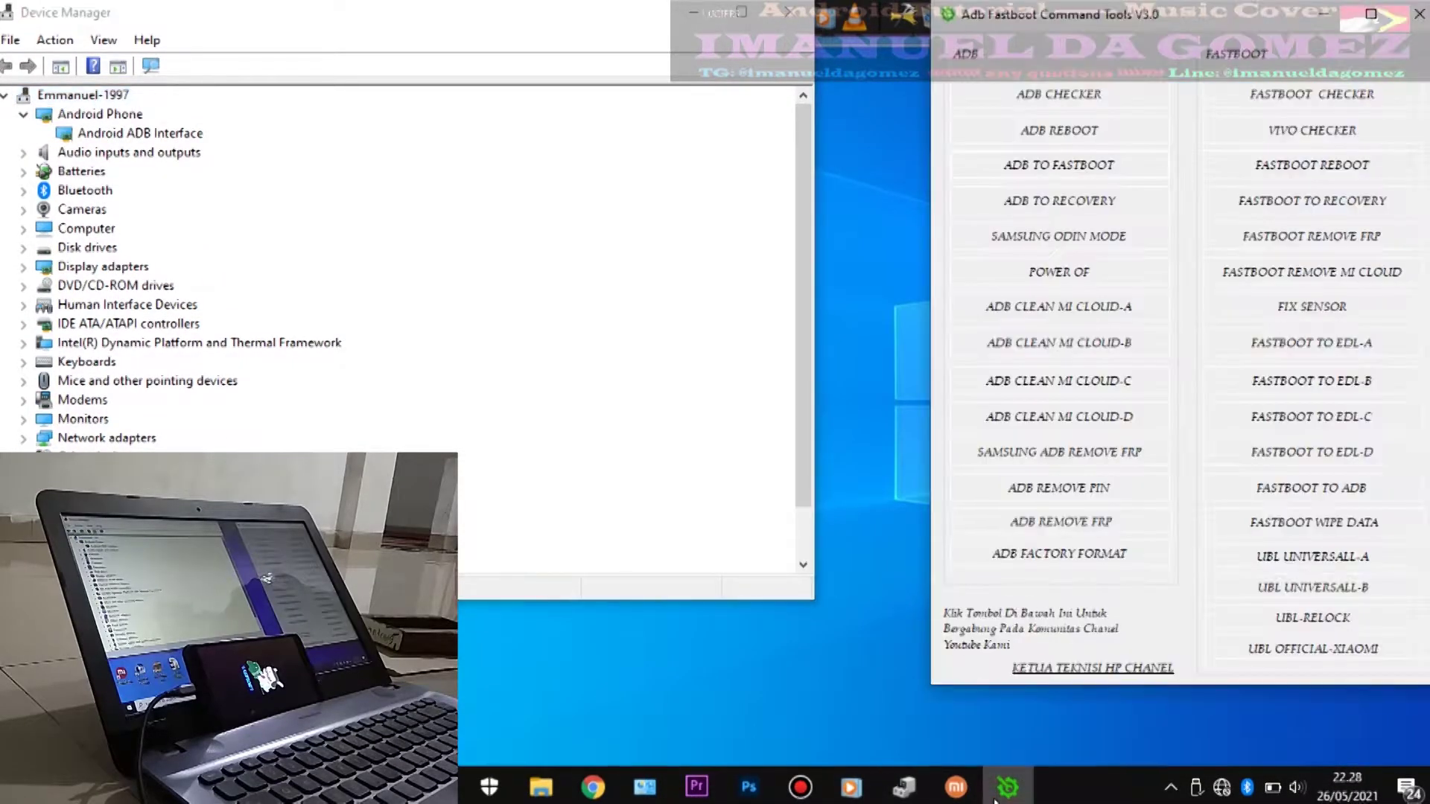
click(1316, 350)
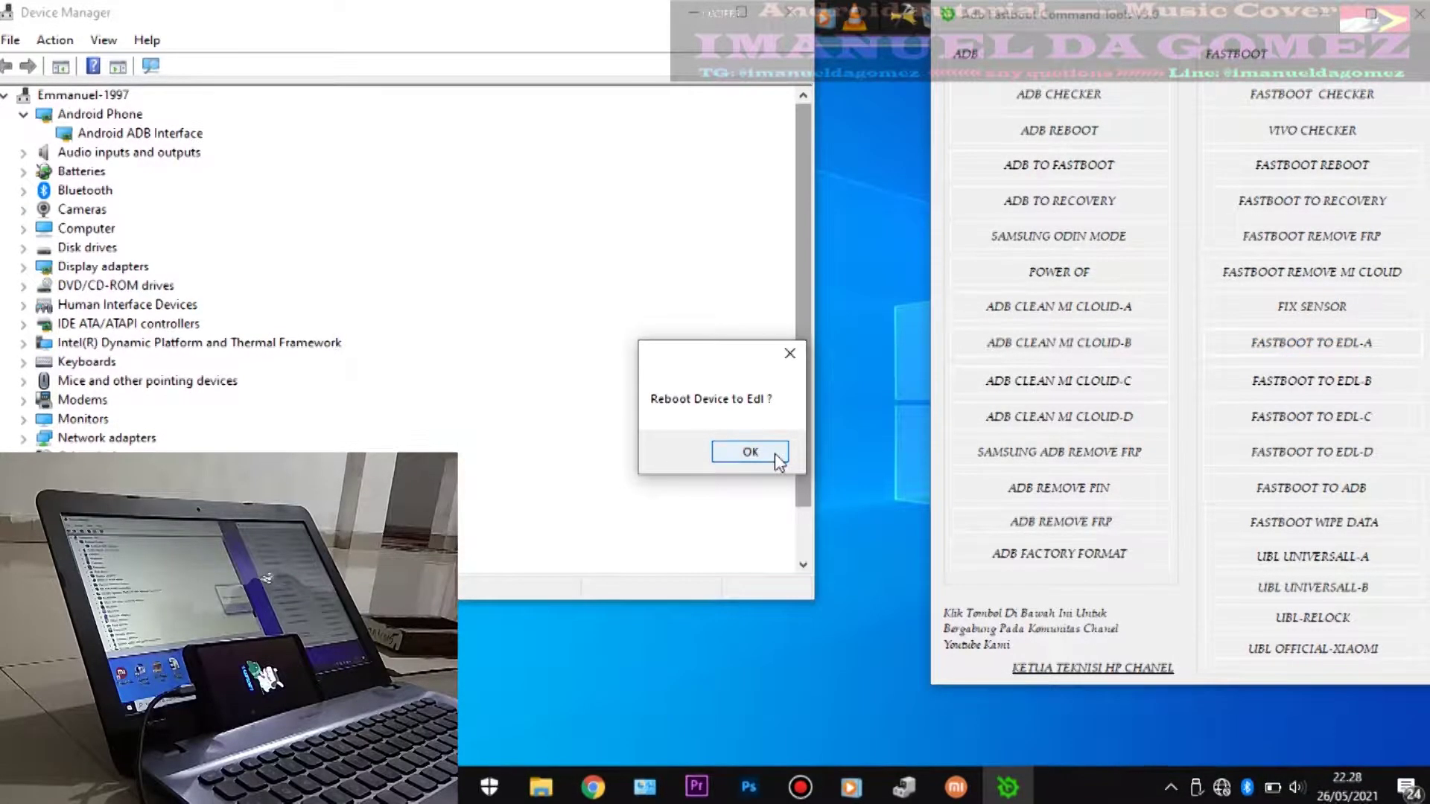
click(775, 455)
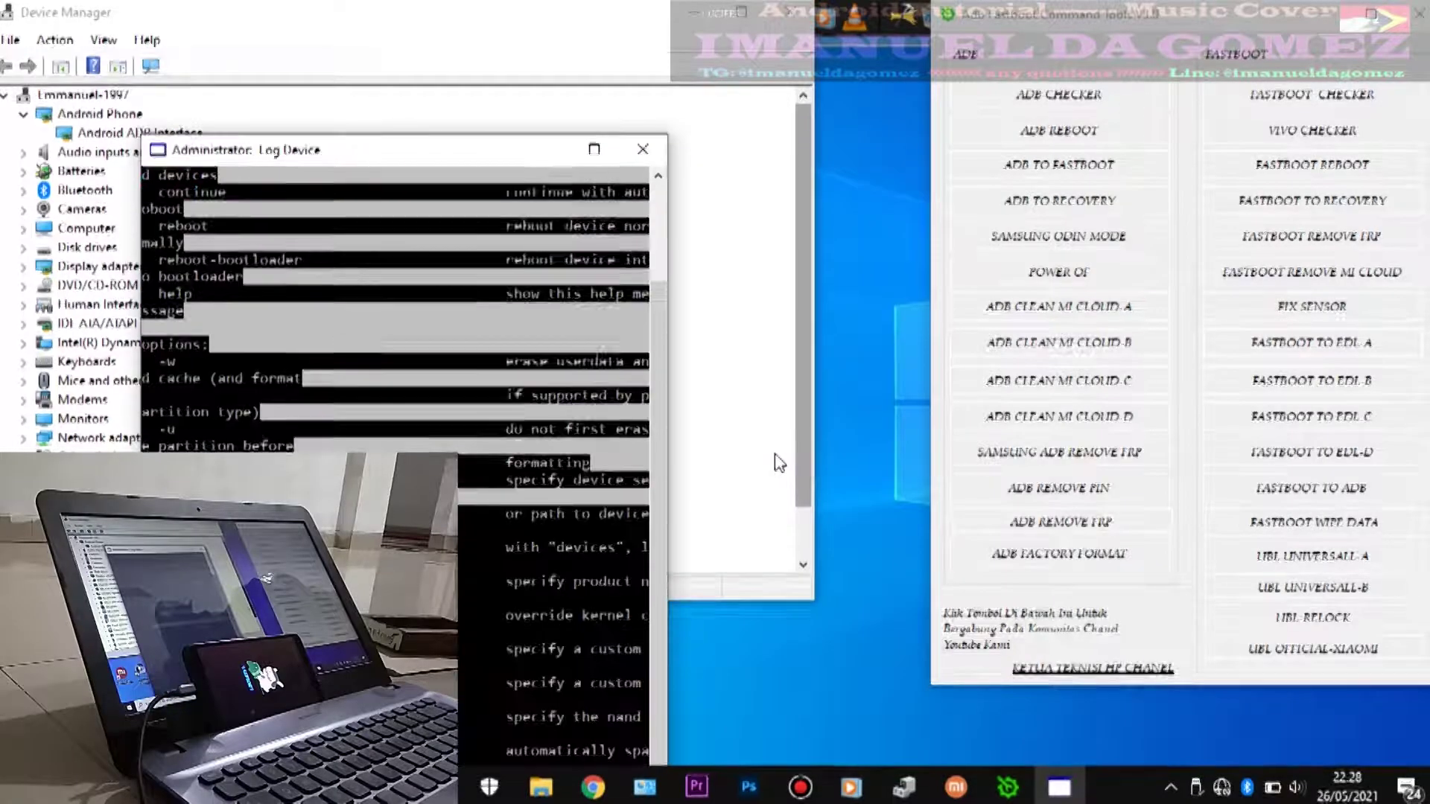
click(659, 146)
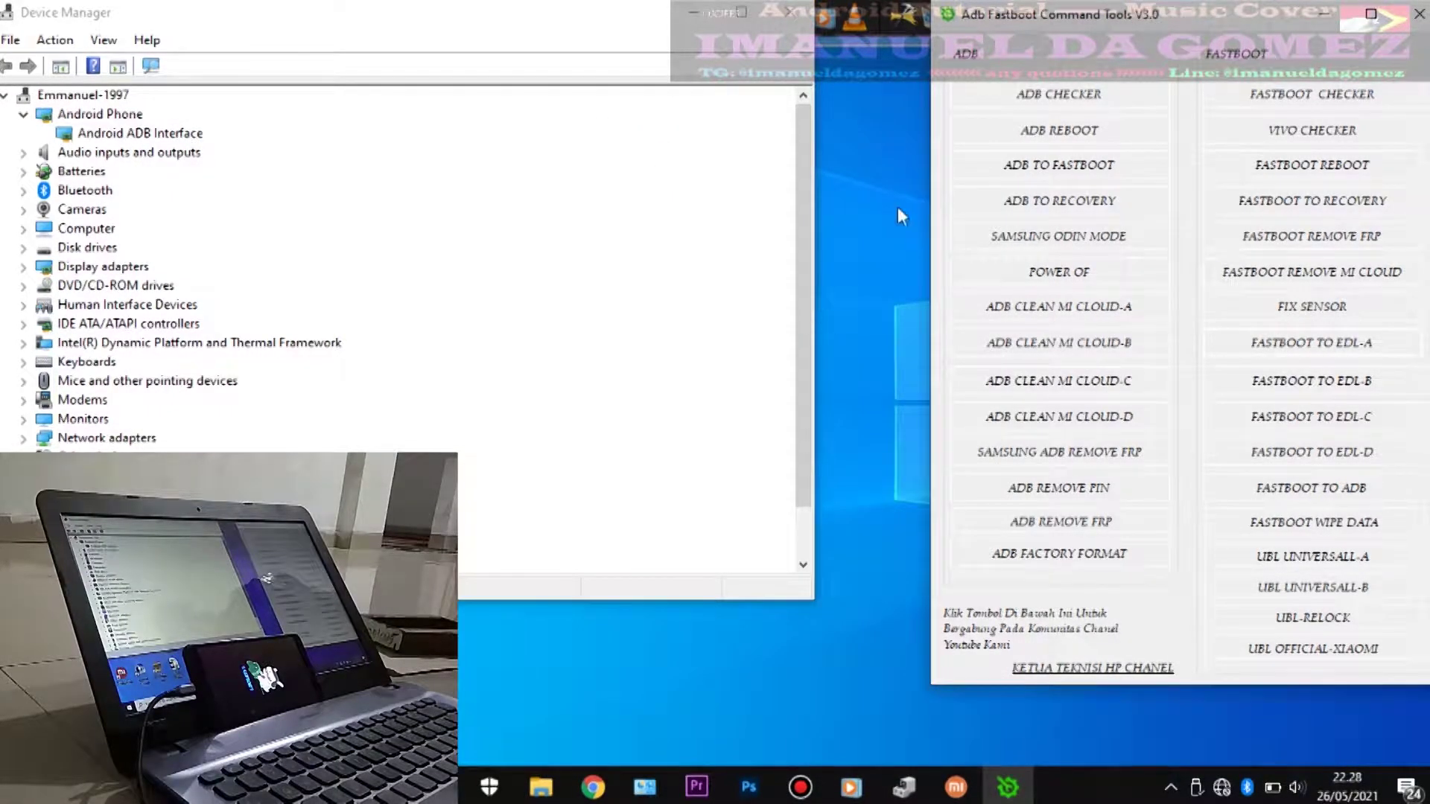
Step: Close Adb Fastboot Command Tools and refresh the desktop
click(1417, 22)
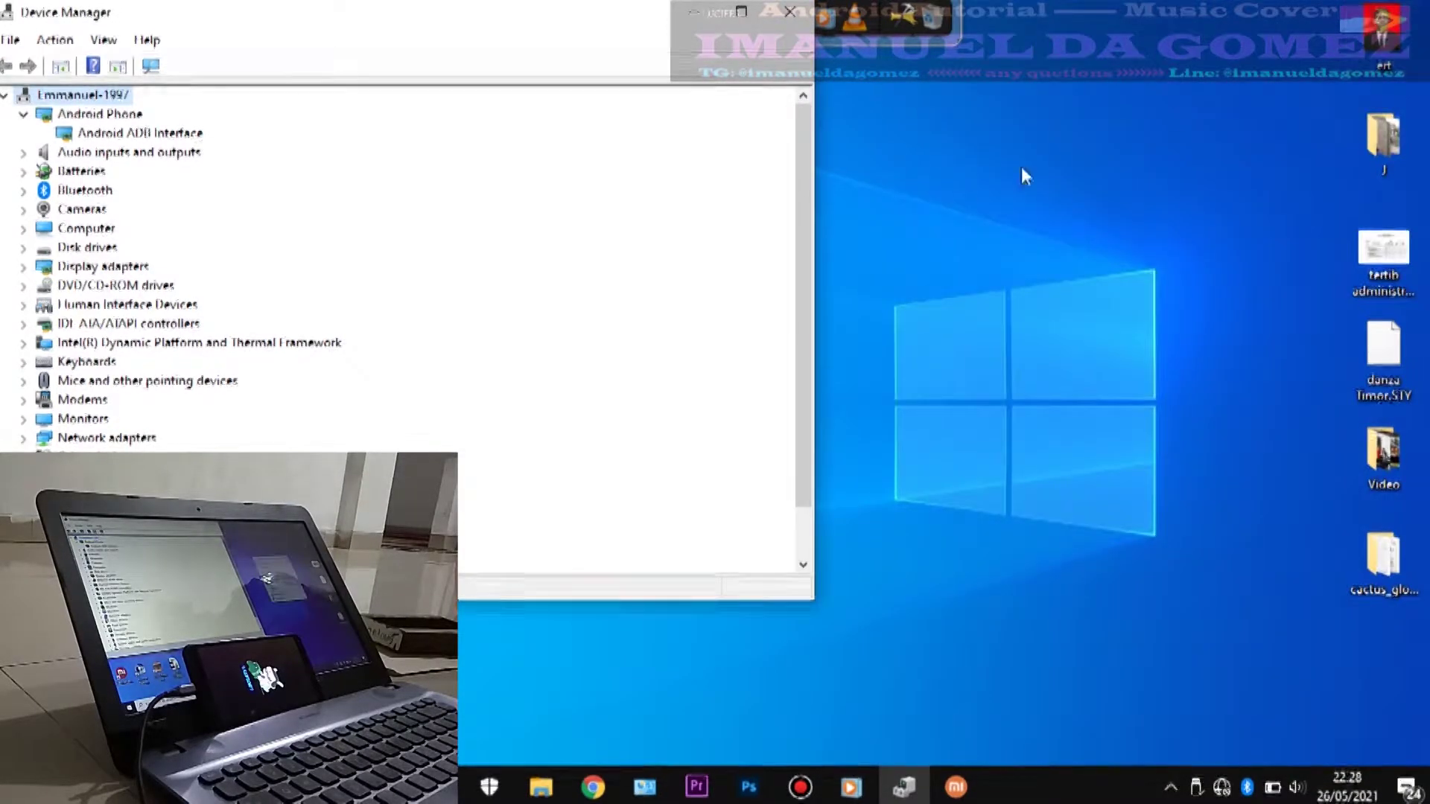
right_click(947, 194)
click(1004, 257)
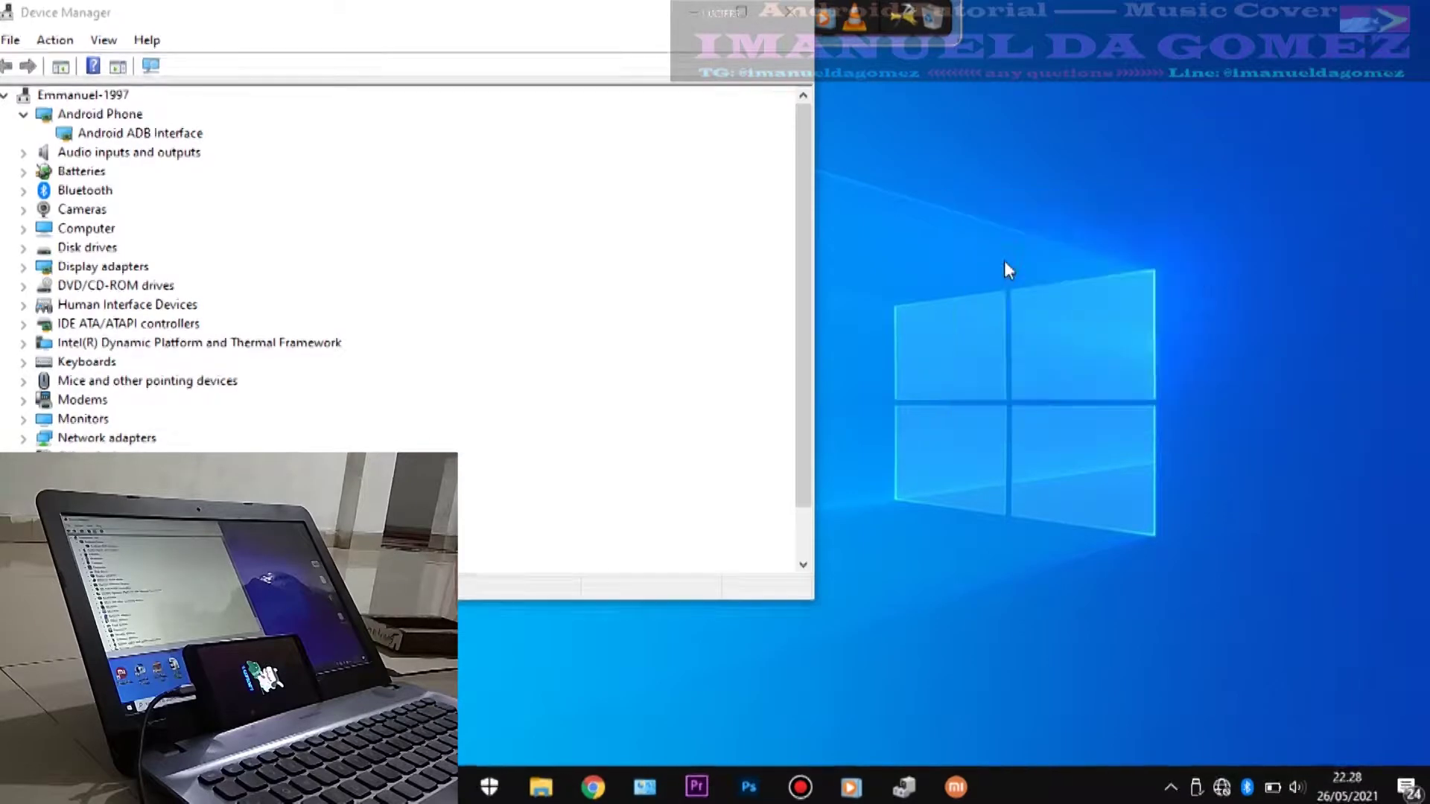
Step: Switch to MiFlash, set the clean all option and load the cactus_global_images_V9.6.18.0.OCBMIFD_20180902.0000.00_8.1_global firmware folder from the desktop
click(976, 777)
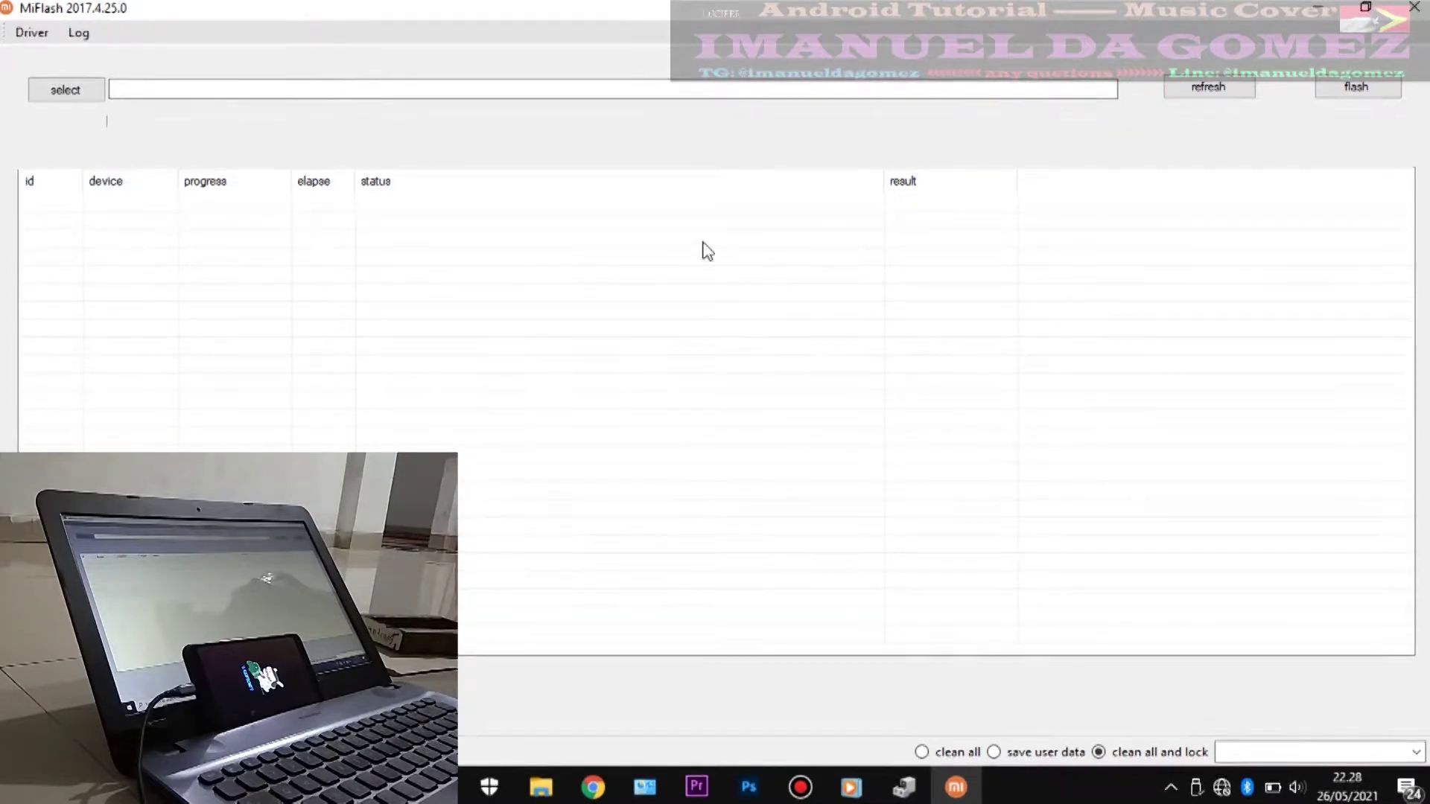
click(950, 755)
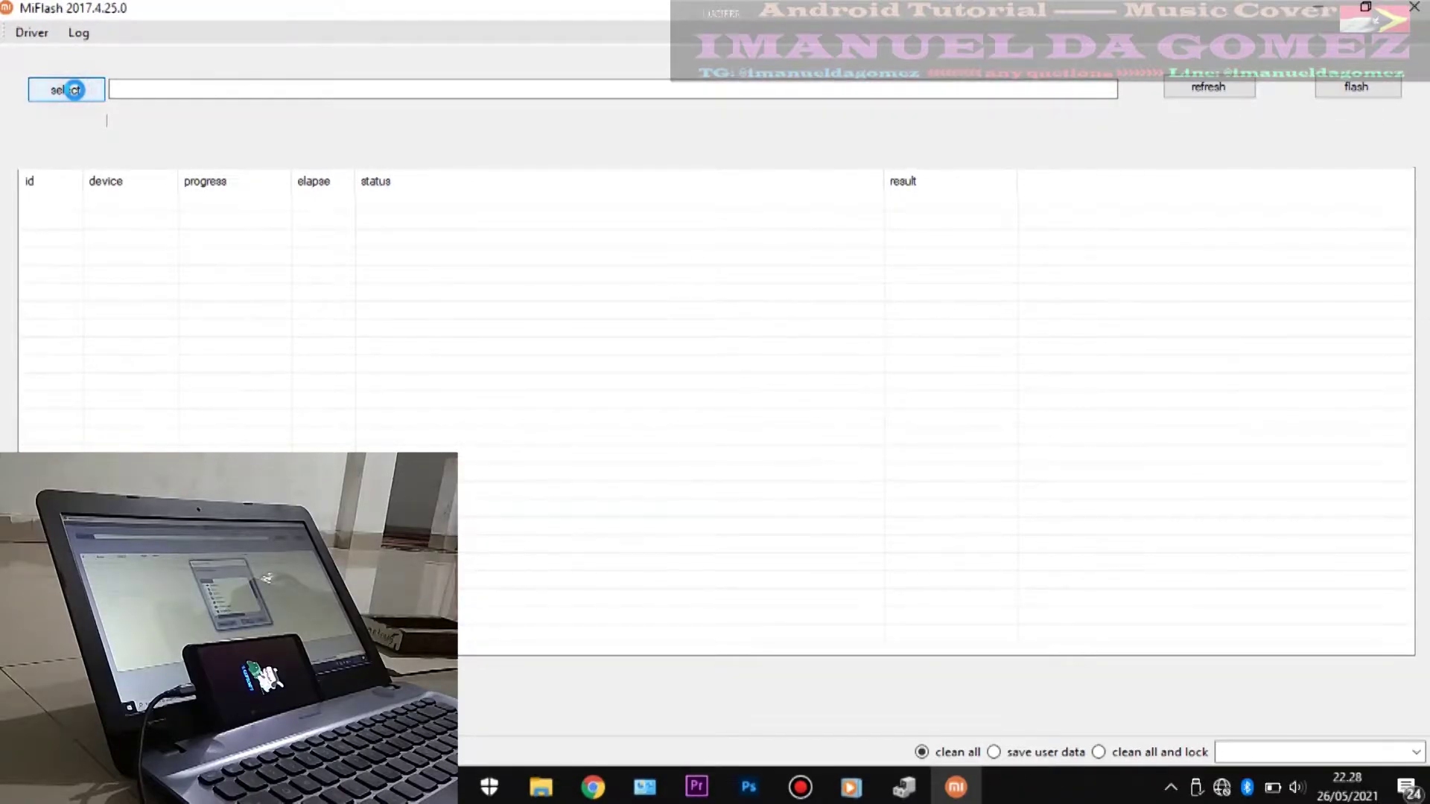
click(75, 89)
drag(856, 387, 865, 488)
double_click(693, 397)
scroll(704, 447, up, 1)
drag(856, 392, 858, 439)
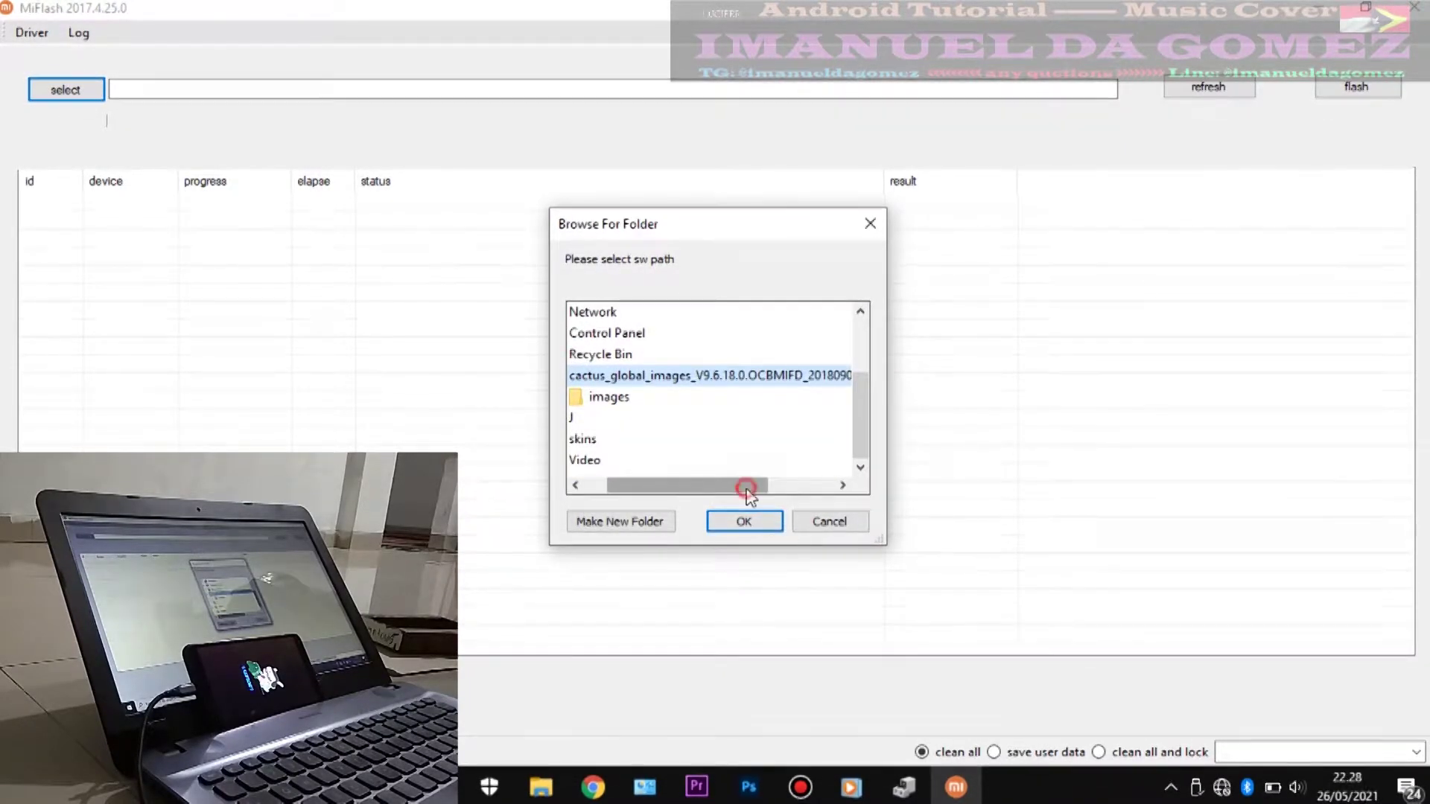
drag(744, 485, 651, 488)
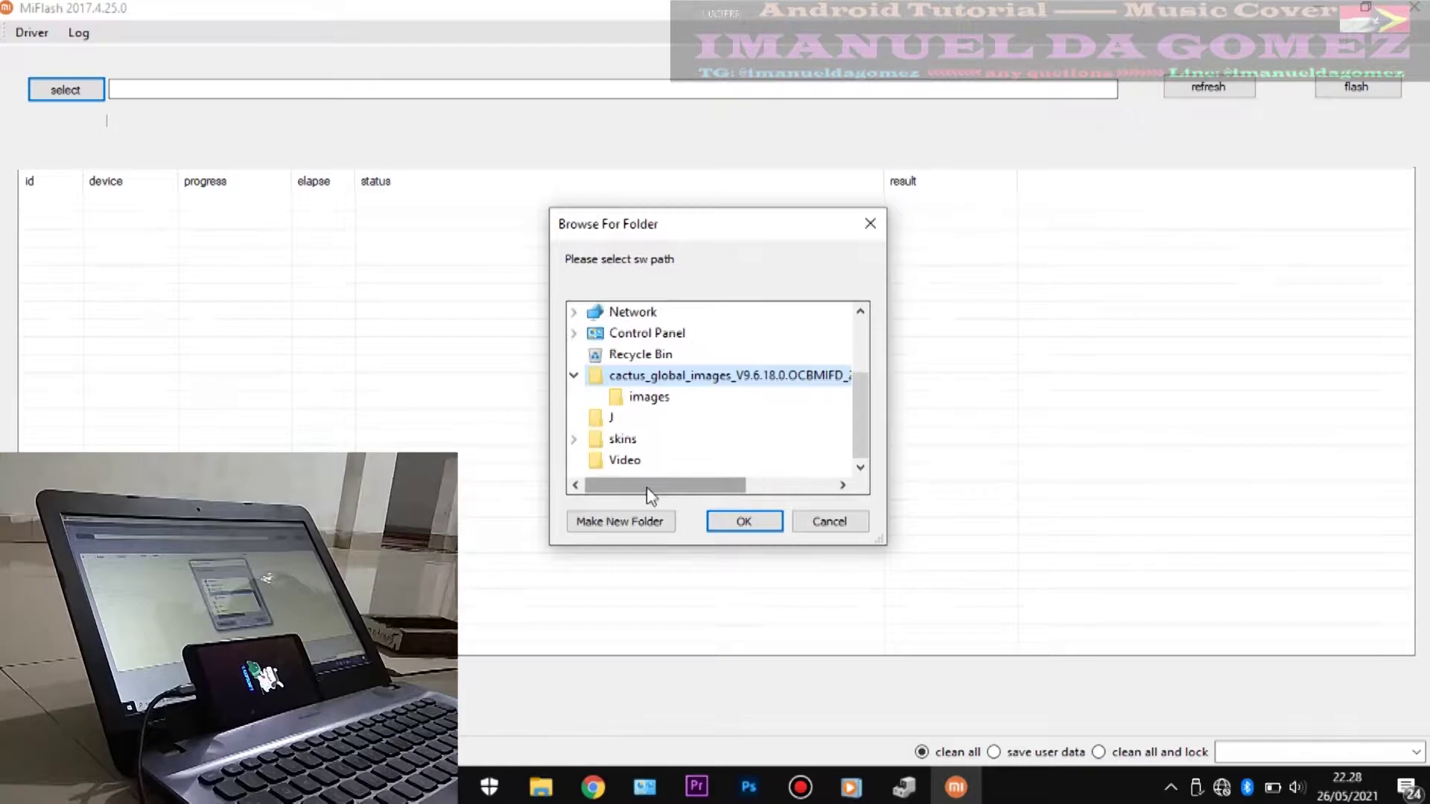
click(745, 525)
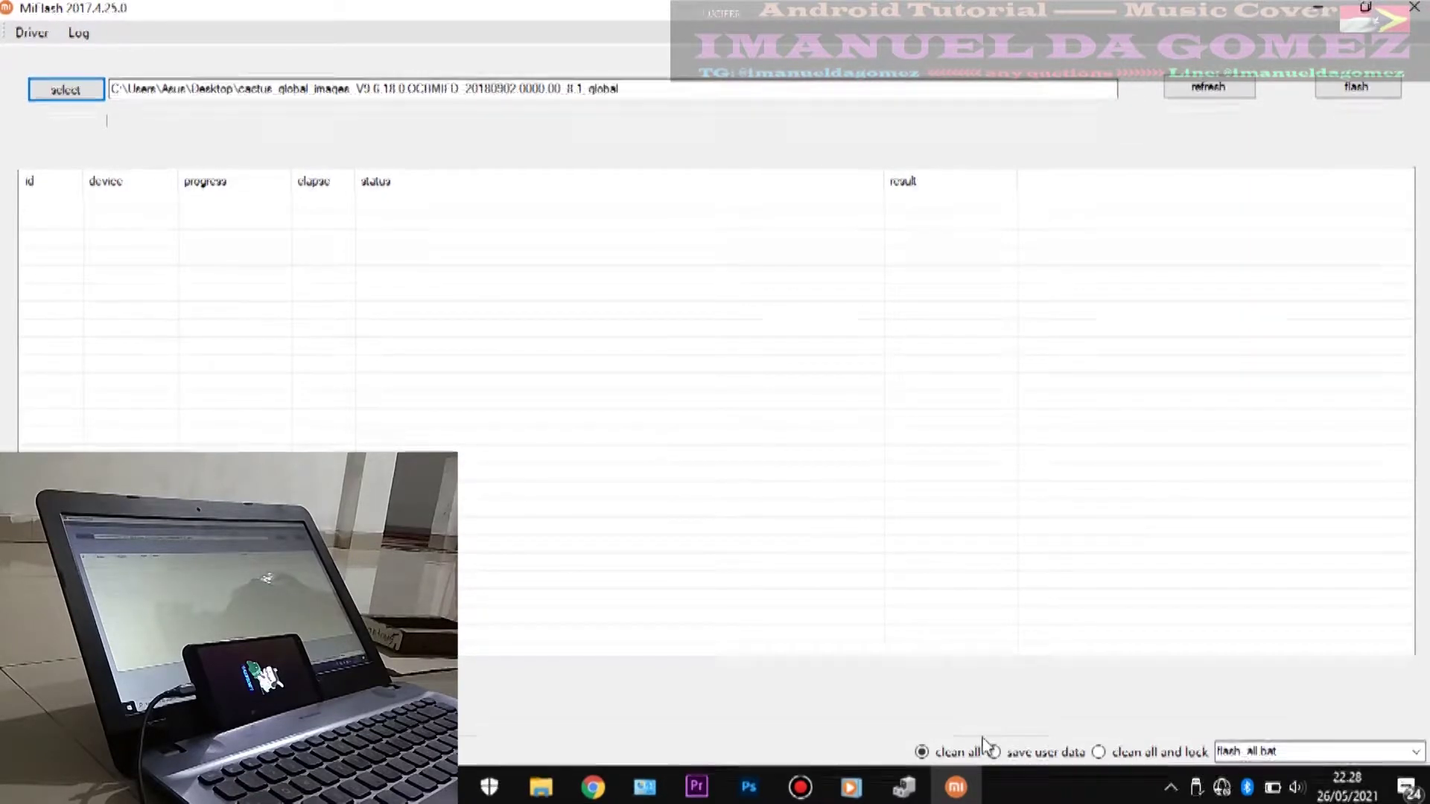
Step: Reselect the clean all option and refresh the list of connected devices
click(963, 753)
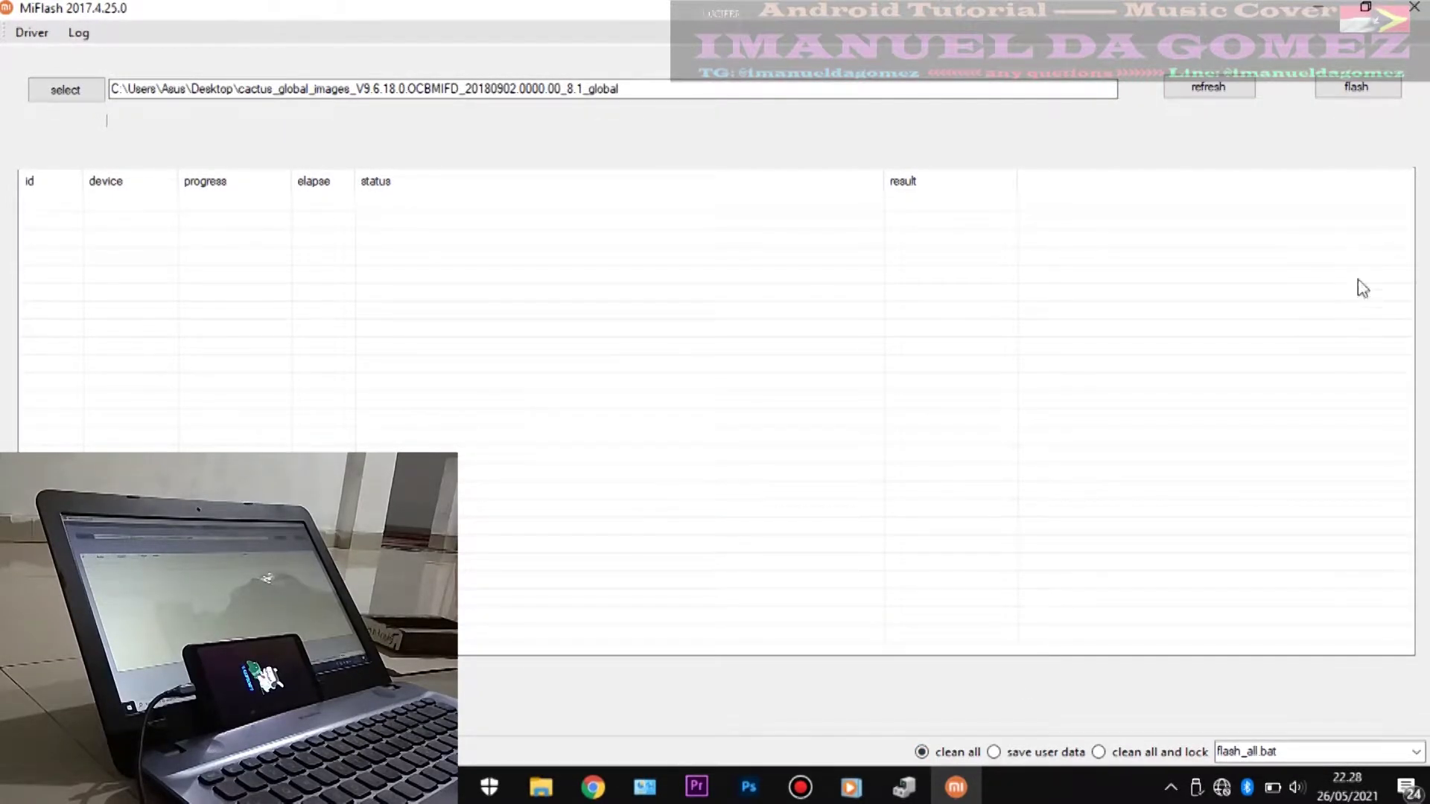
click(1229, 90)
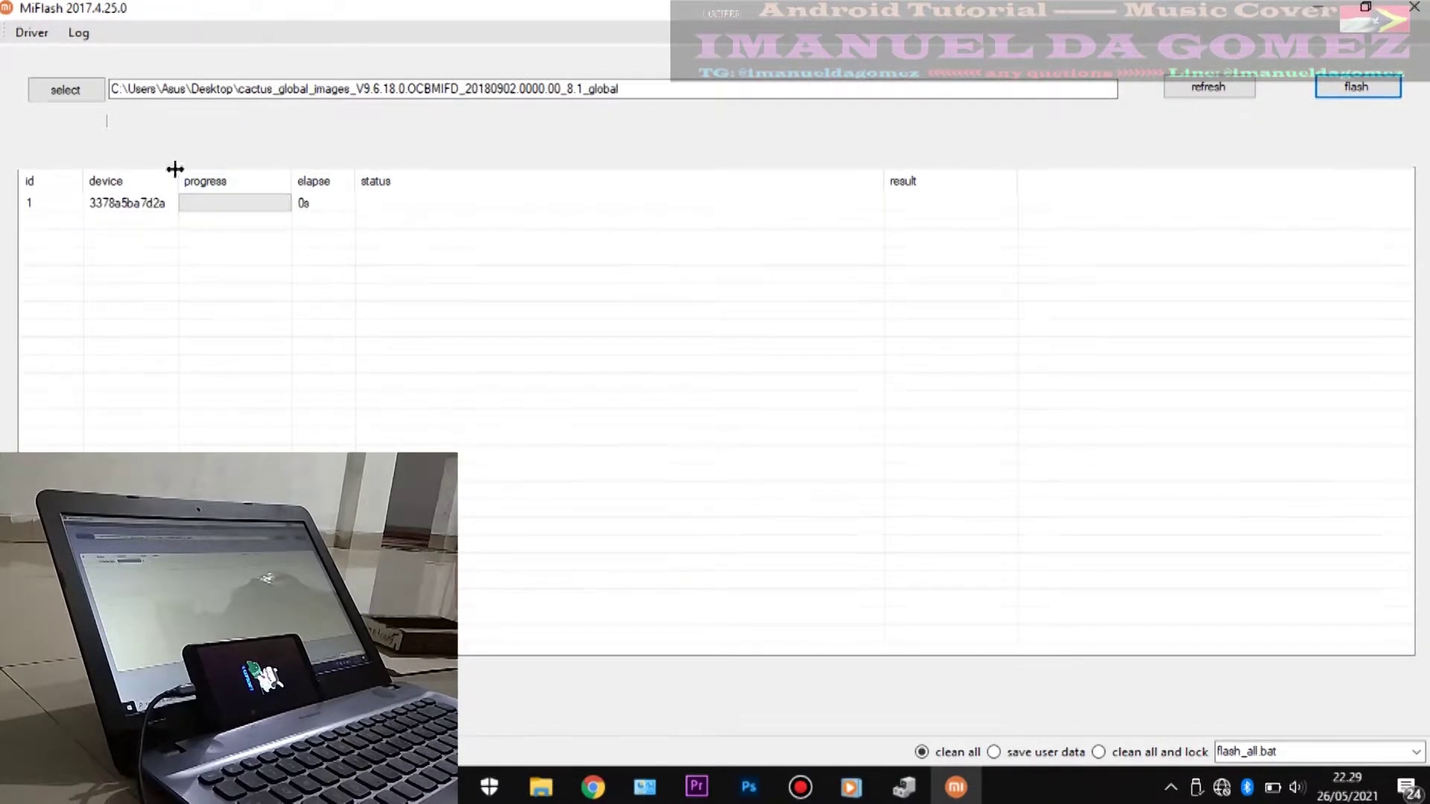
Step: Minimize the open windows, launch Minimal ADB and Fastboot, and list connected phones with "fastboot devices"
click(1318, 8)
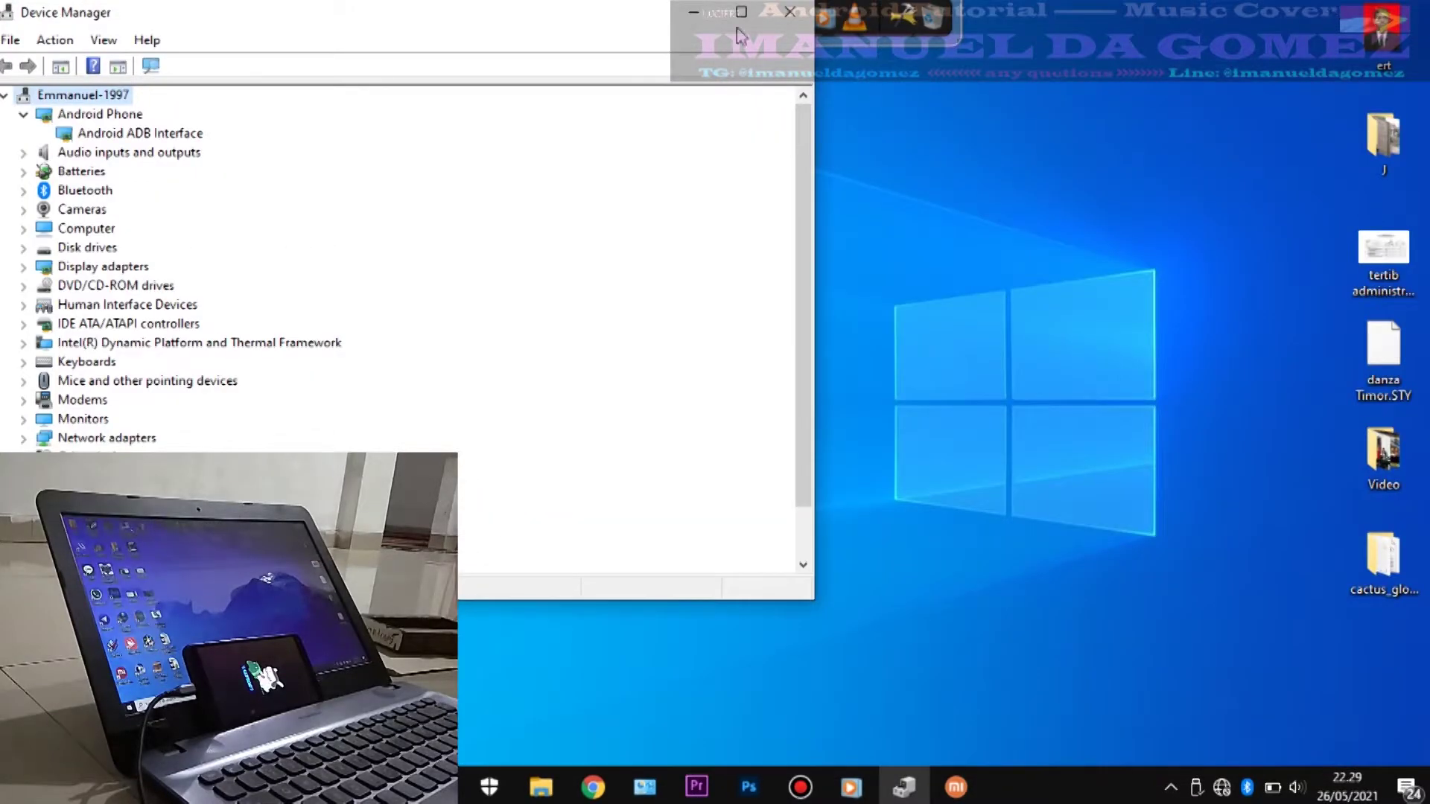
click(693, 15)
double_click(295, 45)
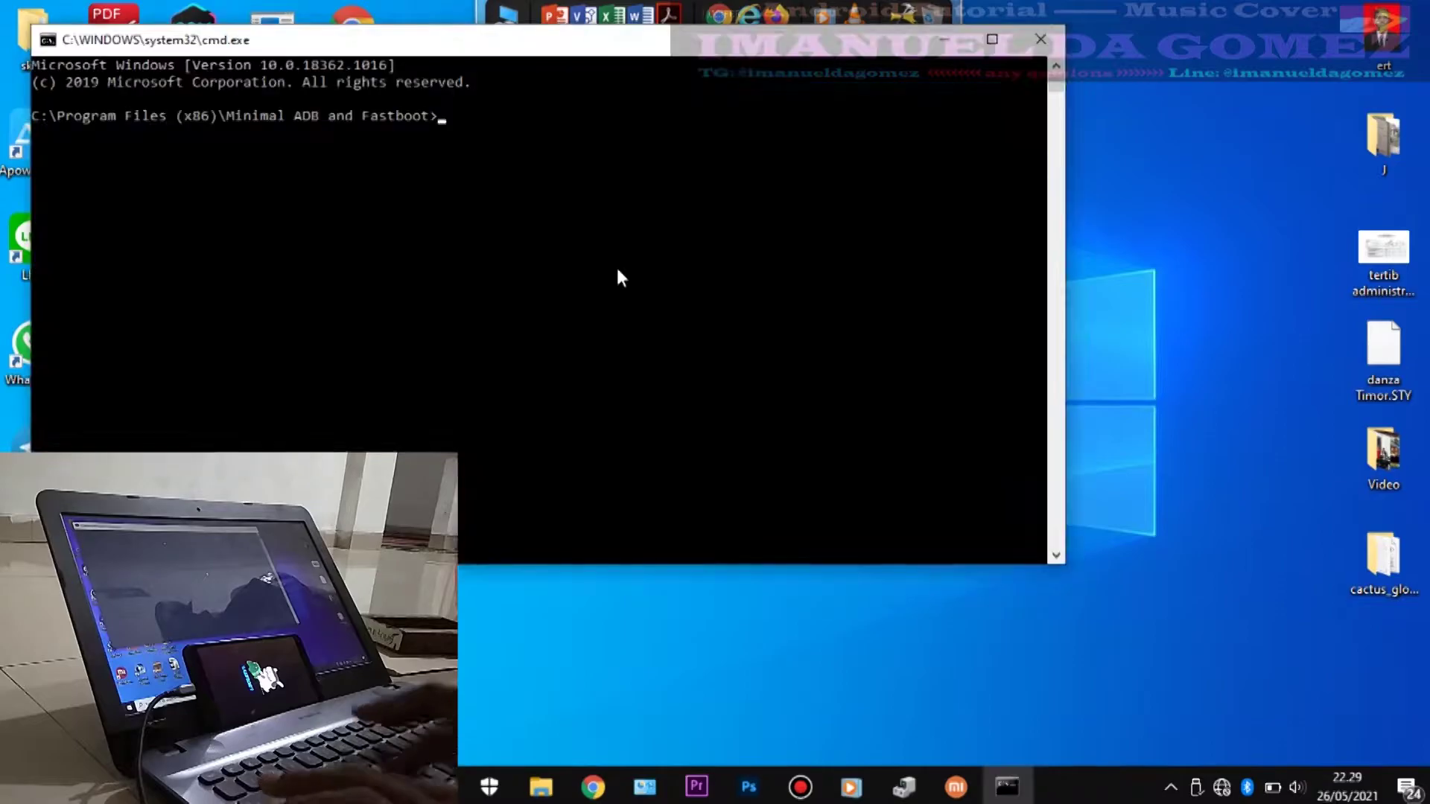
text(fastboot d)
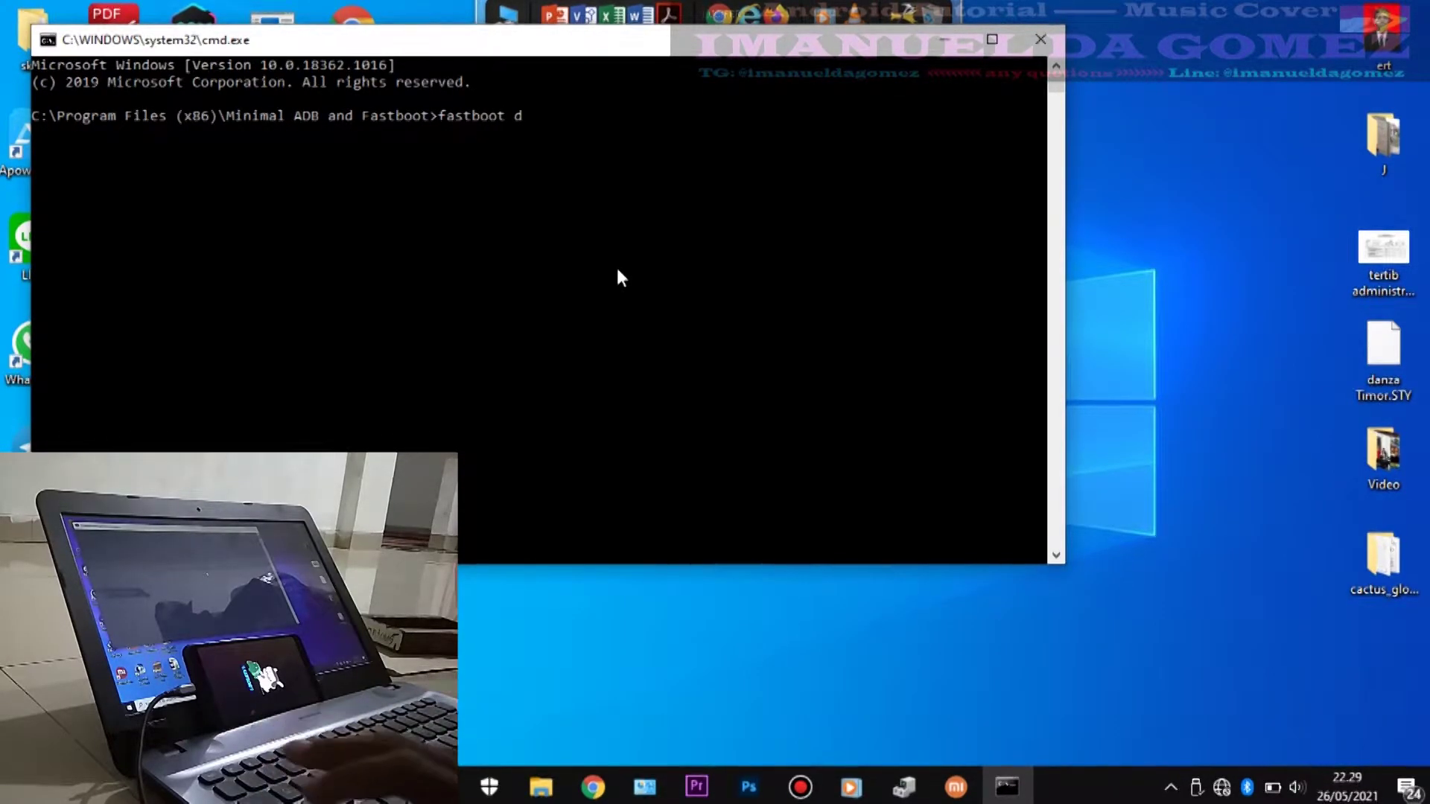
text(evices)
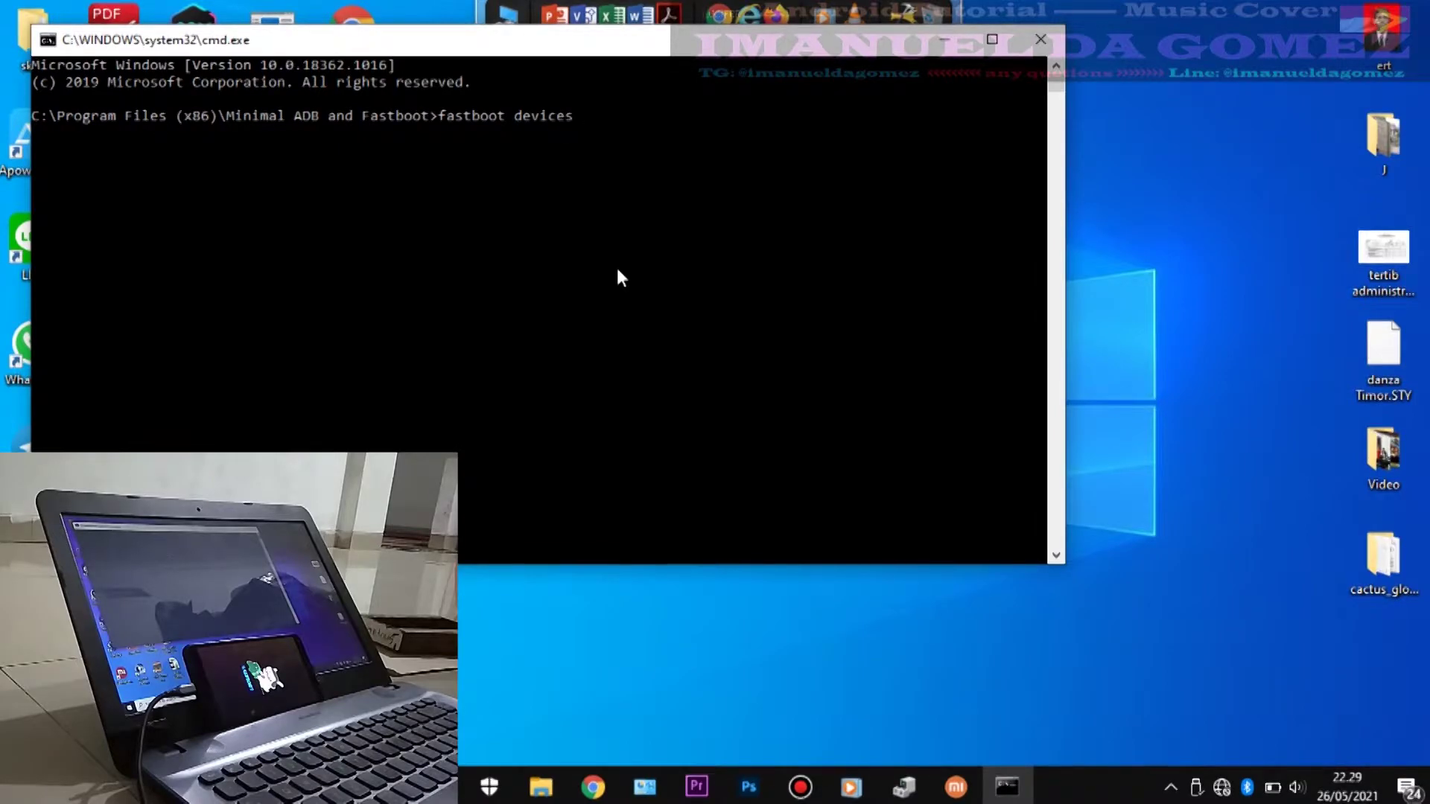
key(Return)
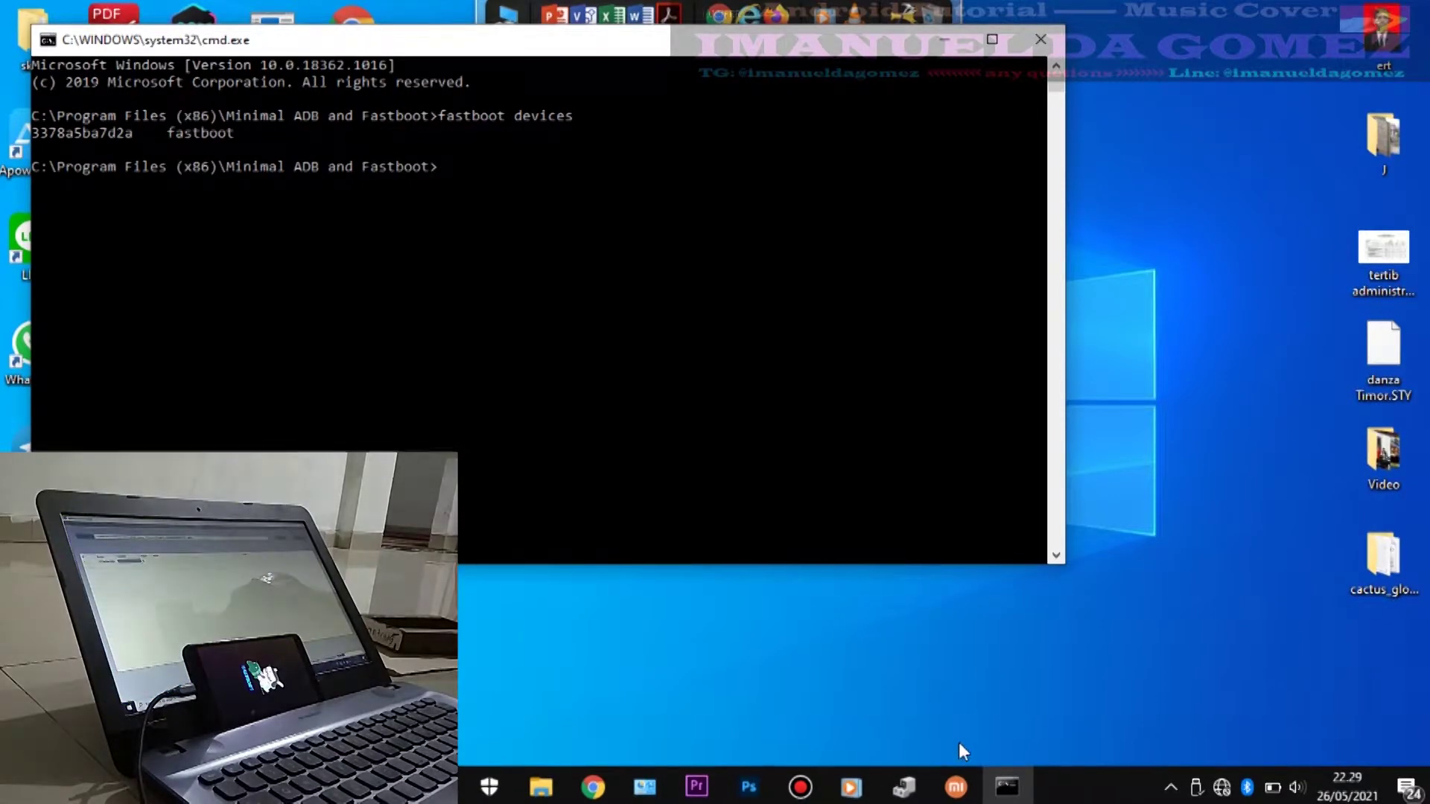
Step: Bring up MiFlash behind the command prompt, move the prompt below the device entry, and query the phone's codename with "fastboot getvar product"
click(956, 788)
click(1007, 790)
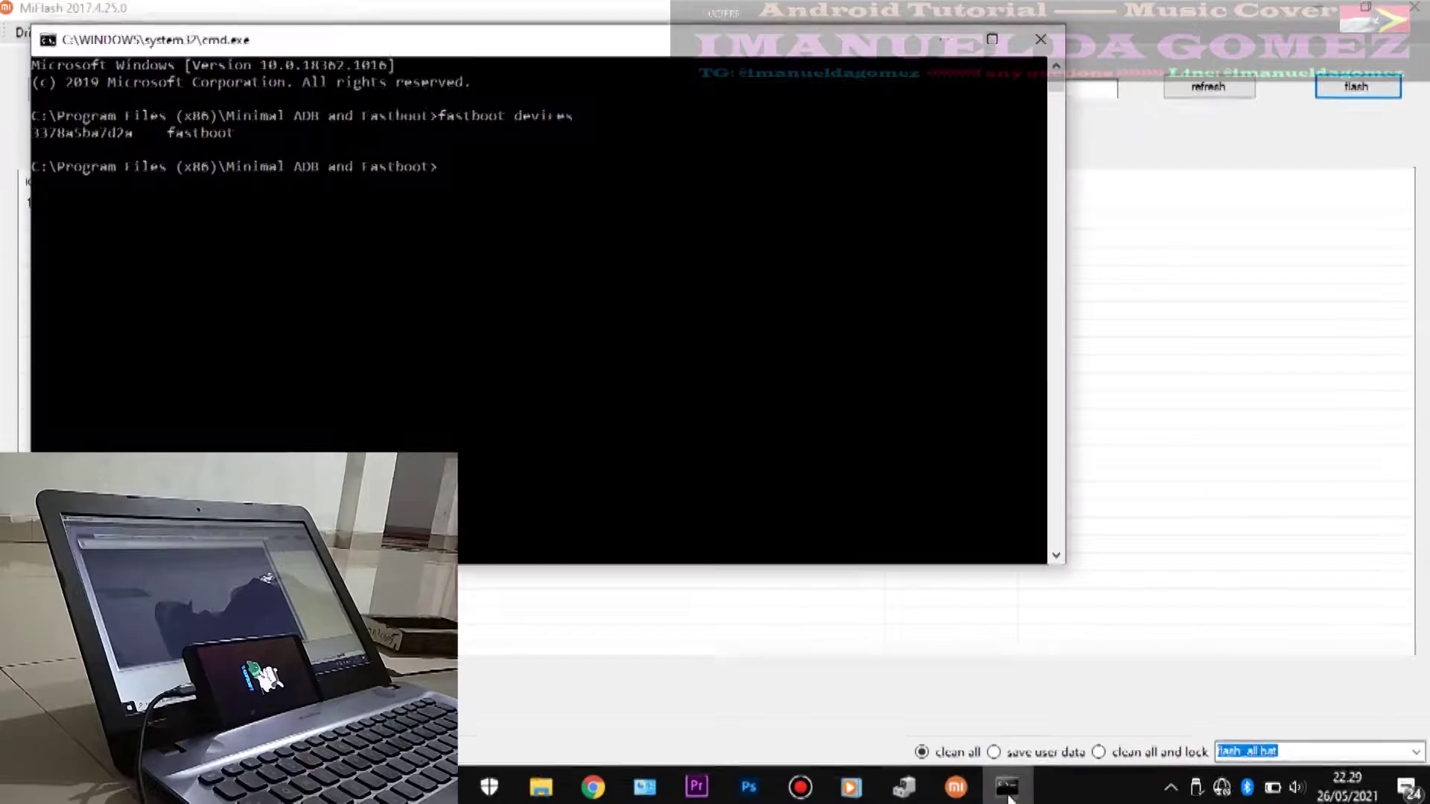
drag(539, 54, 522, 248)
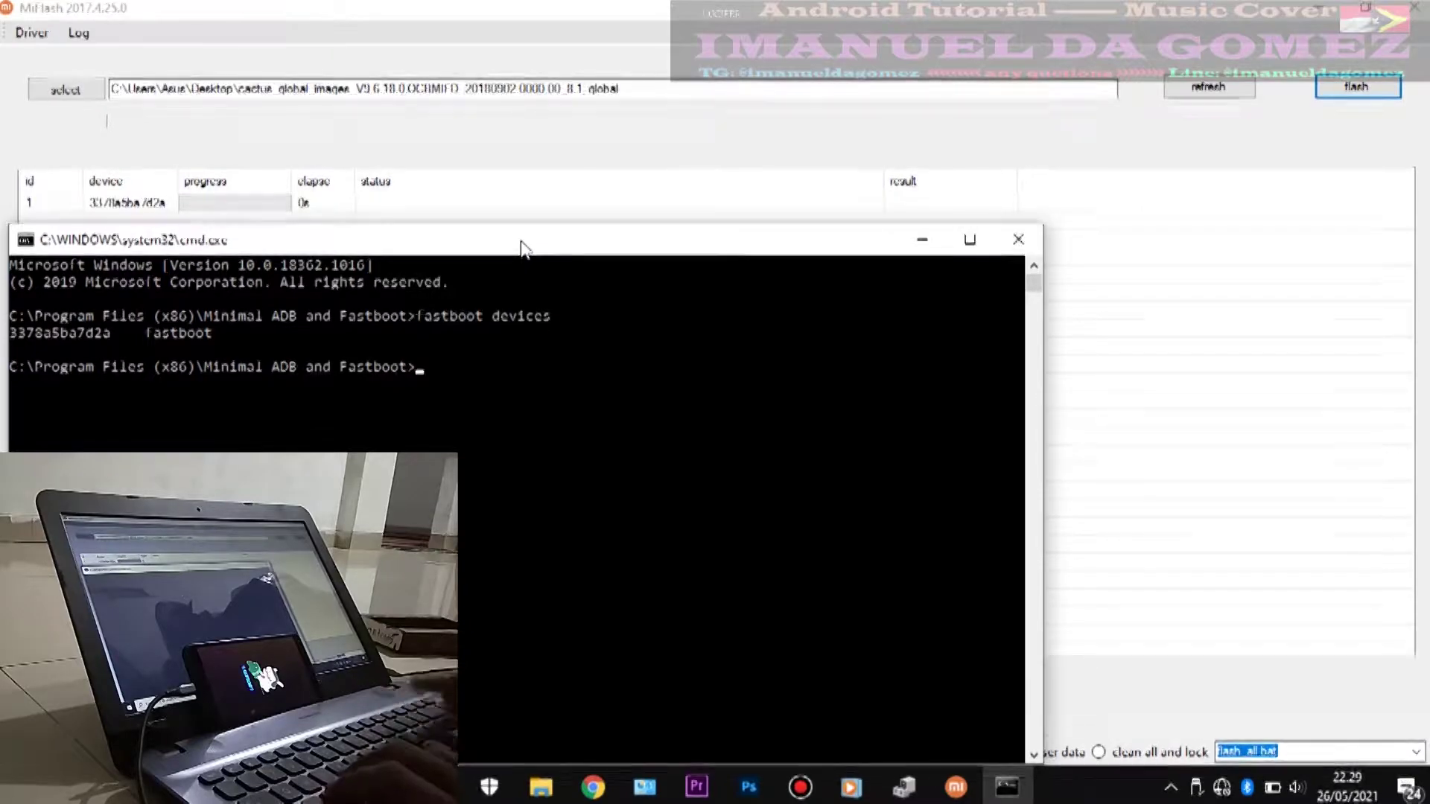
text(fastboo)
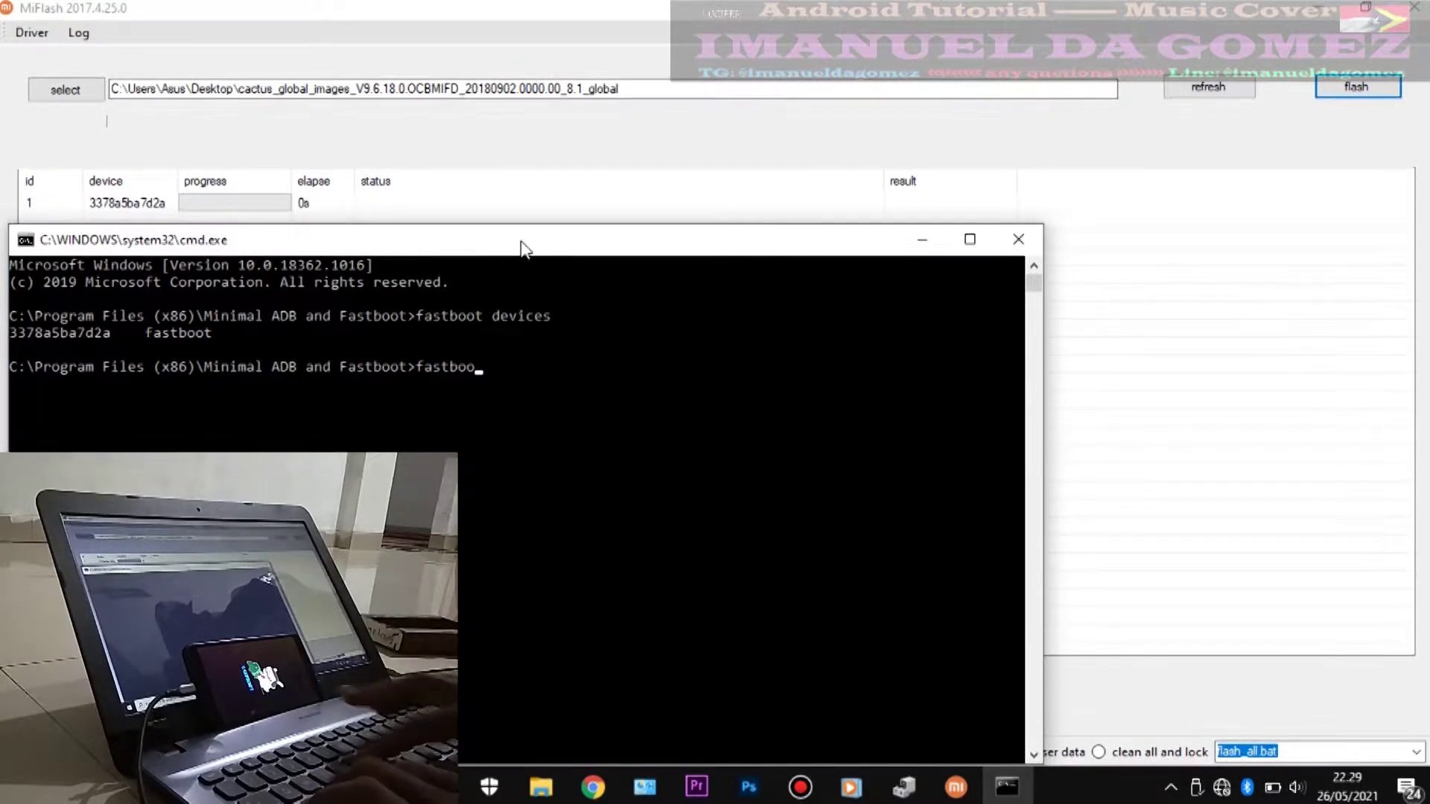
text(t getvar )
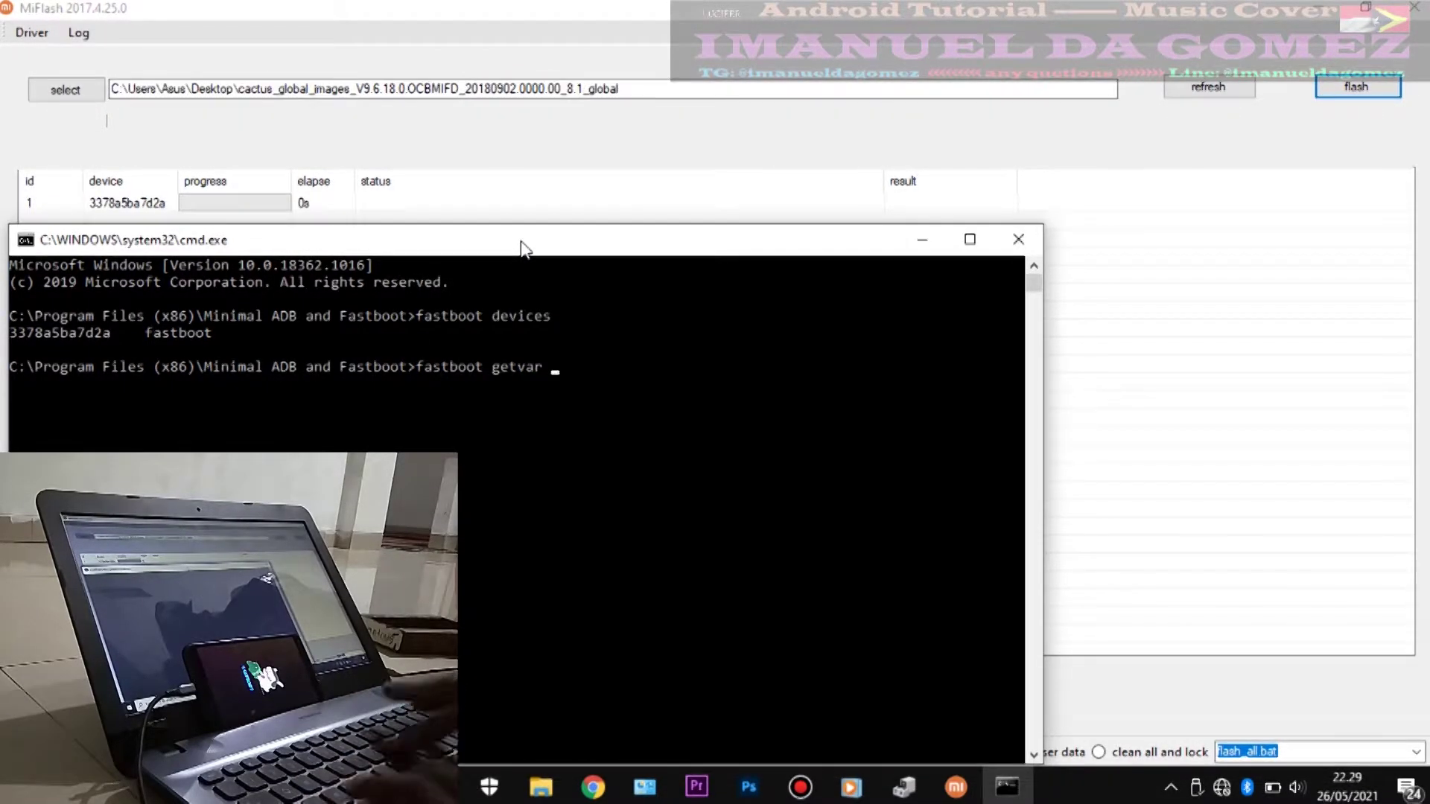
text(product)
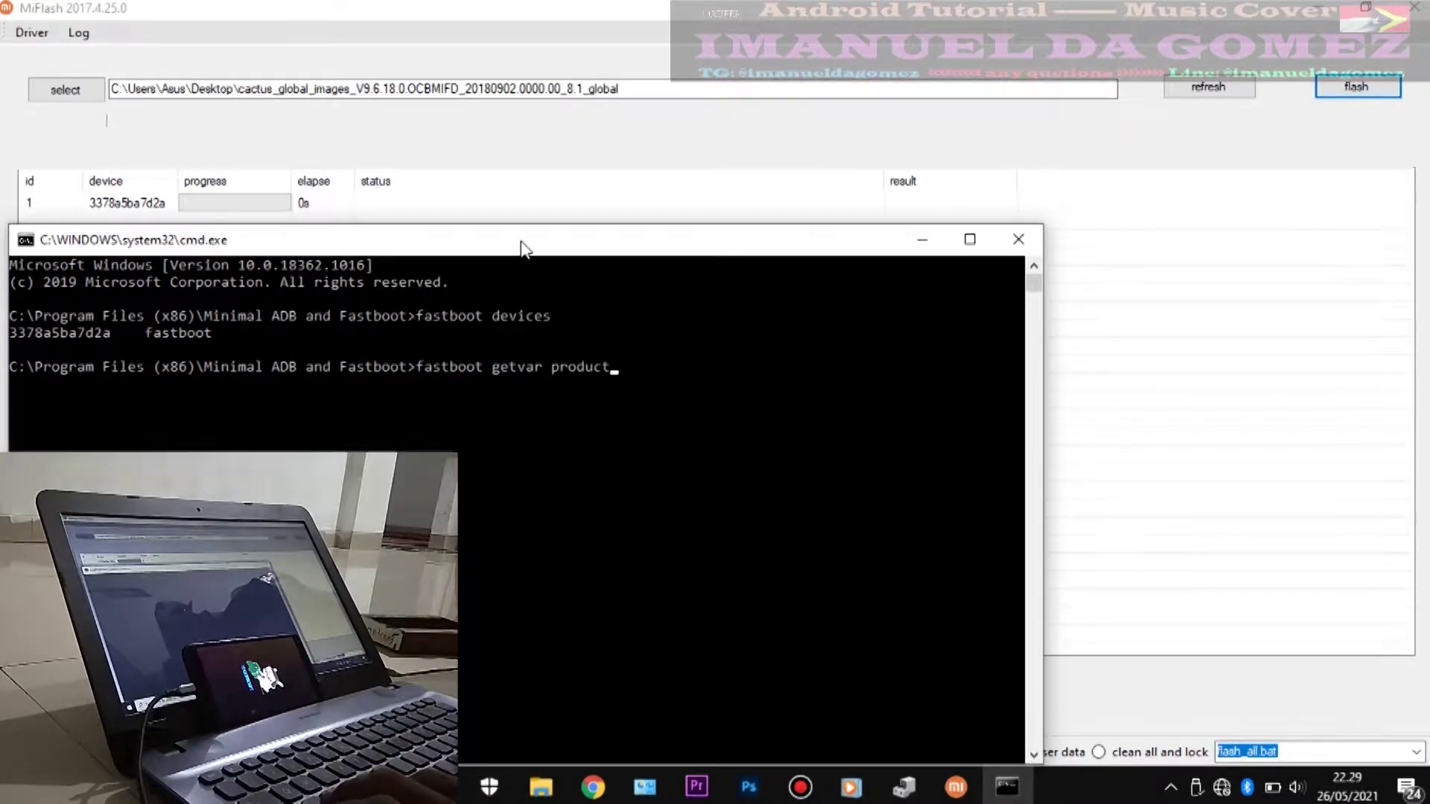
key(Return)
Step: Query the phone's bootloader information with "fastboot oem device-info"
text(f)
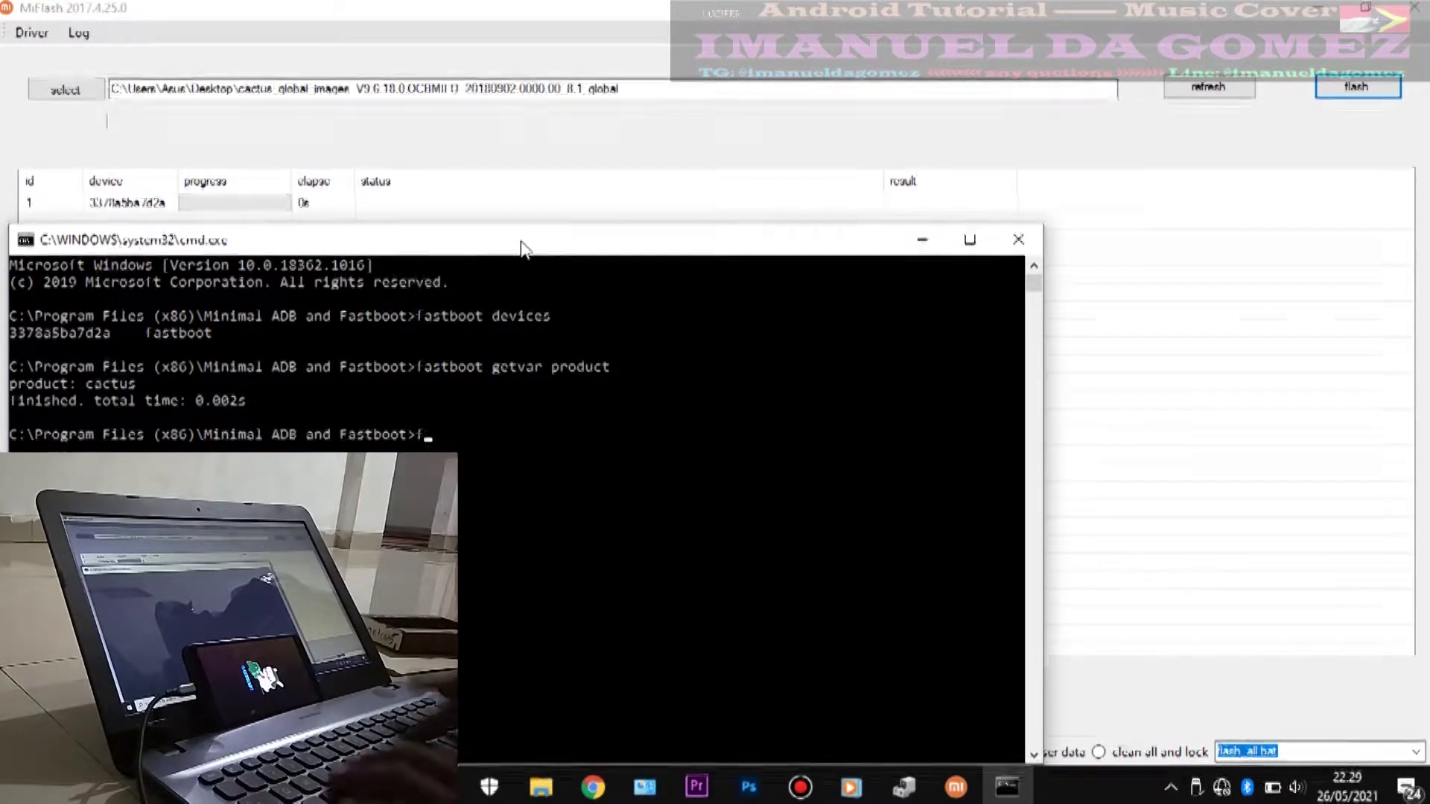
text(astboot)
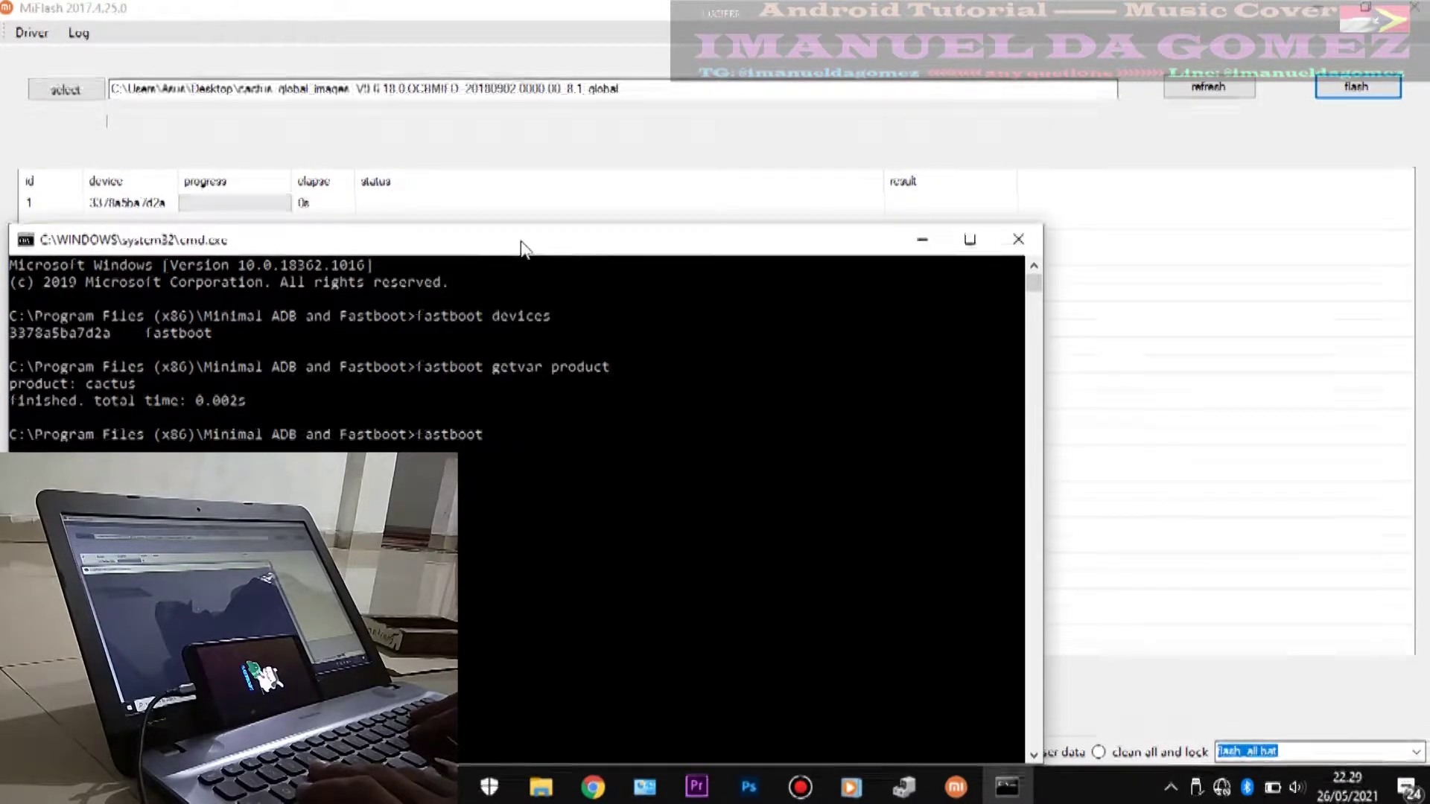
text(oem)
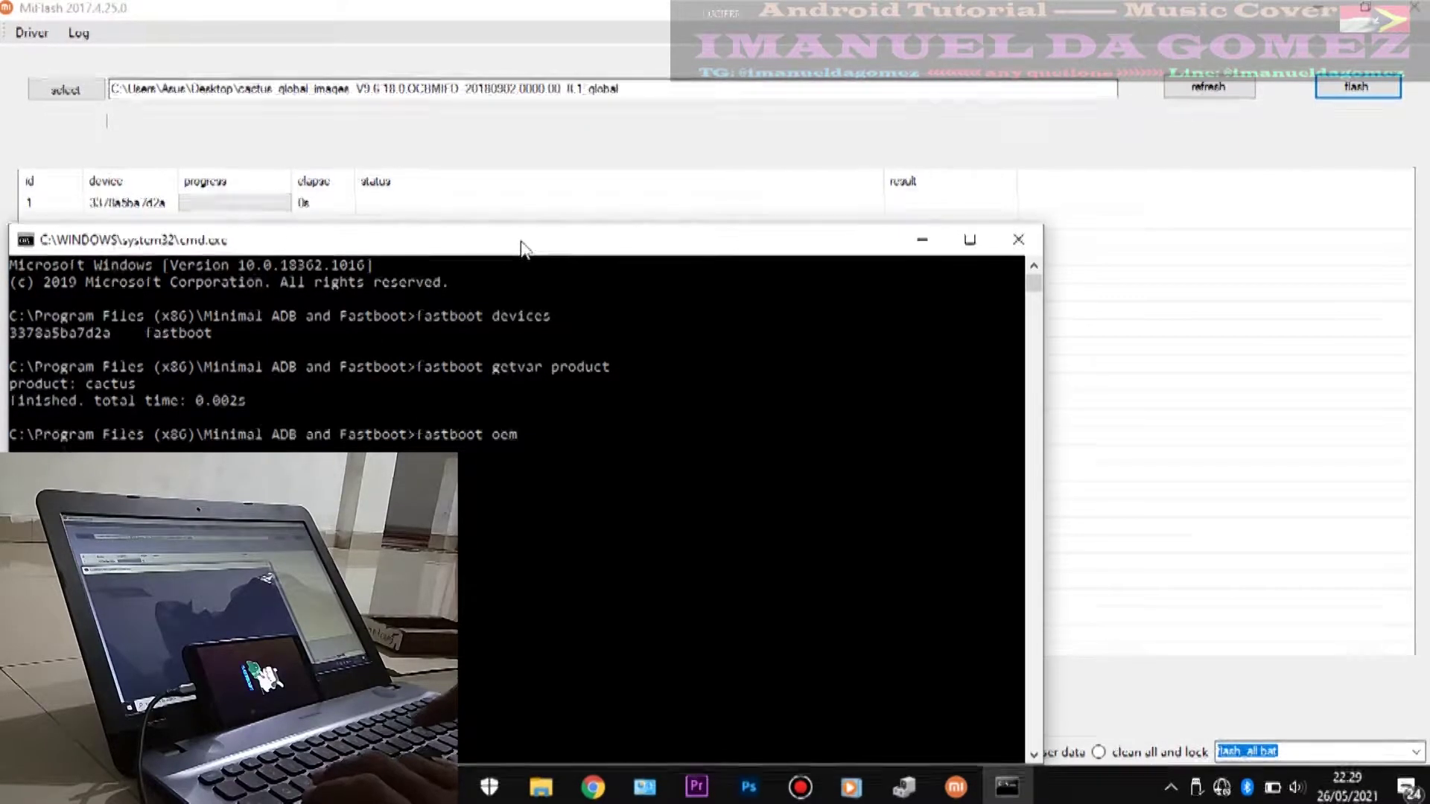
text(de)
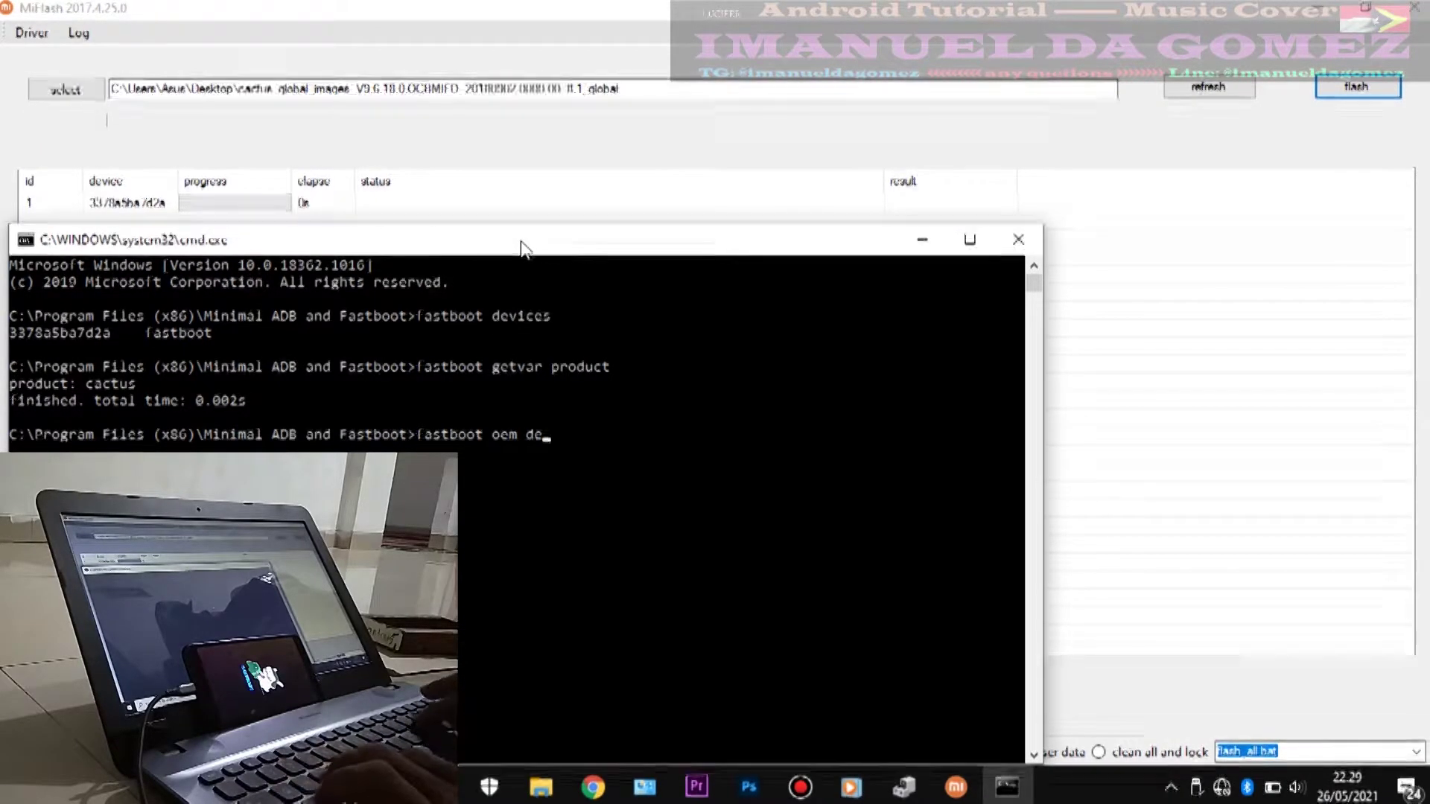
text(vice)
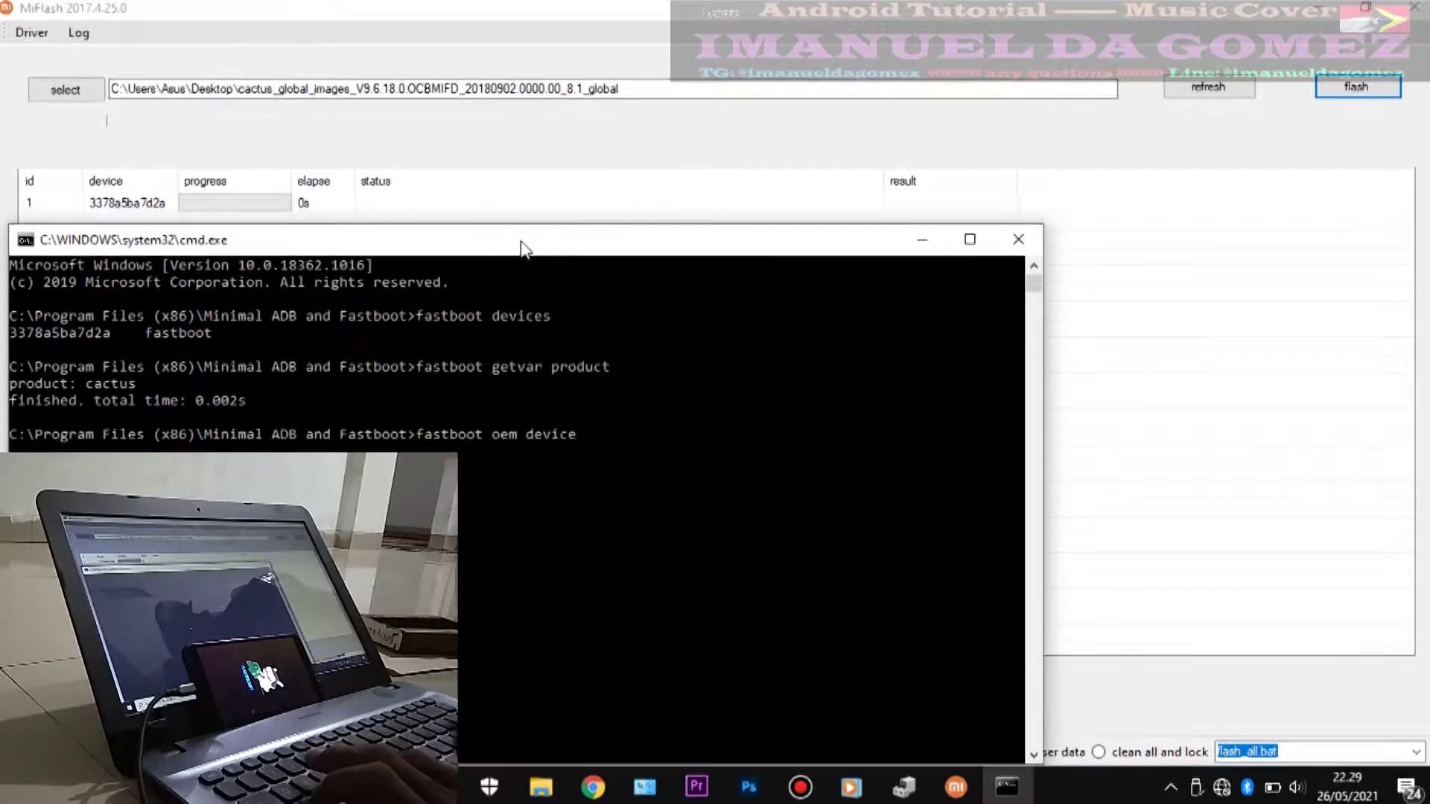
text(-info)
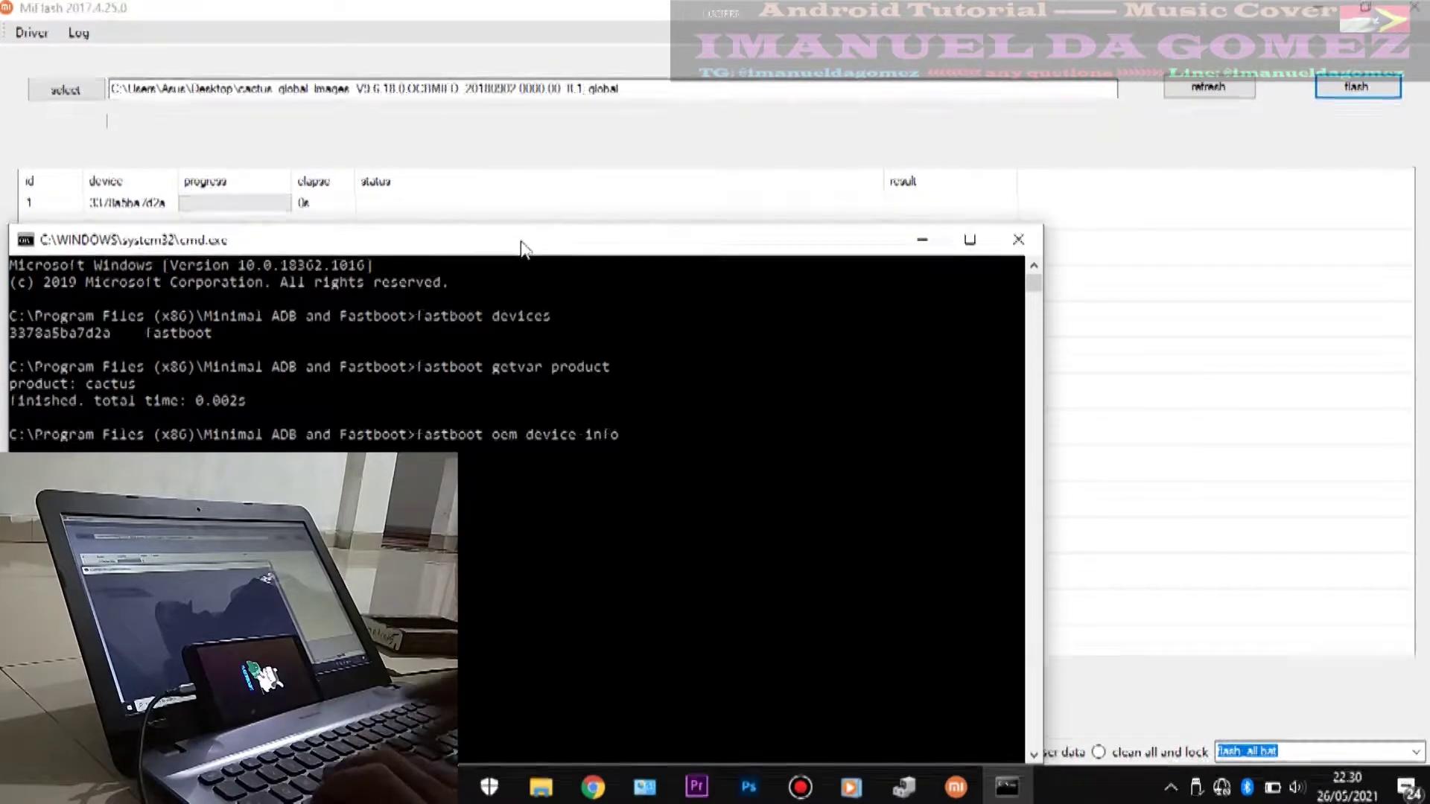
key(Return)
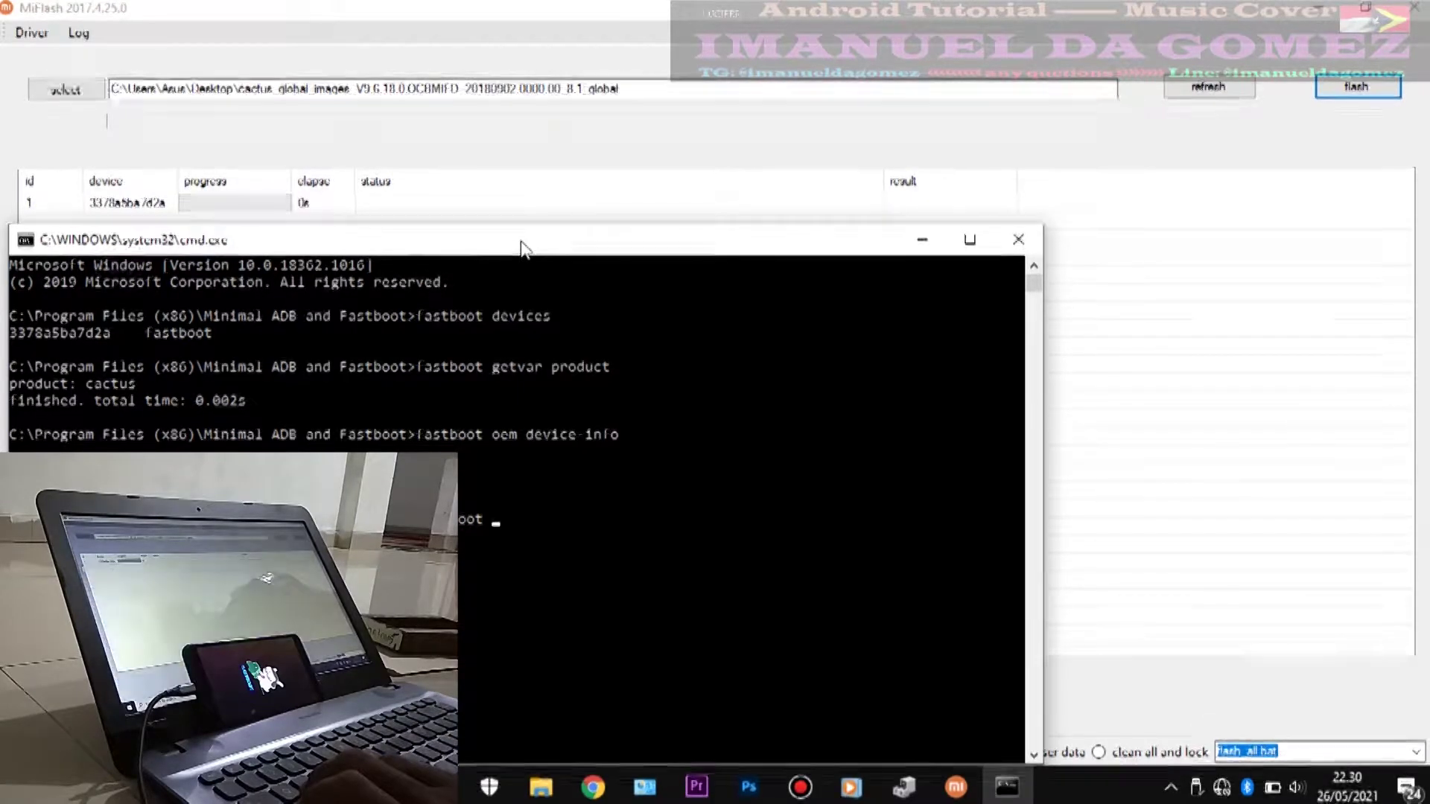
Step: Close the command prompt and start flashing the loaded cactus global firmware onto the listed device
click(1017, 238)
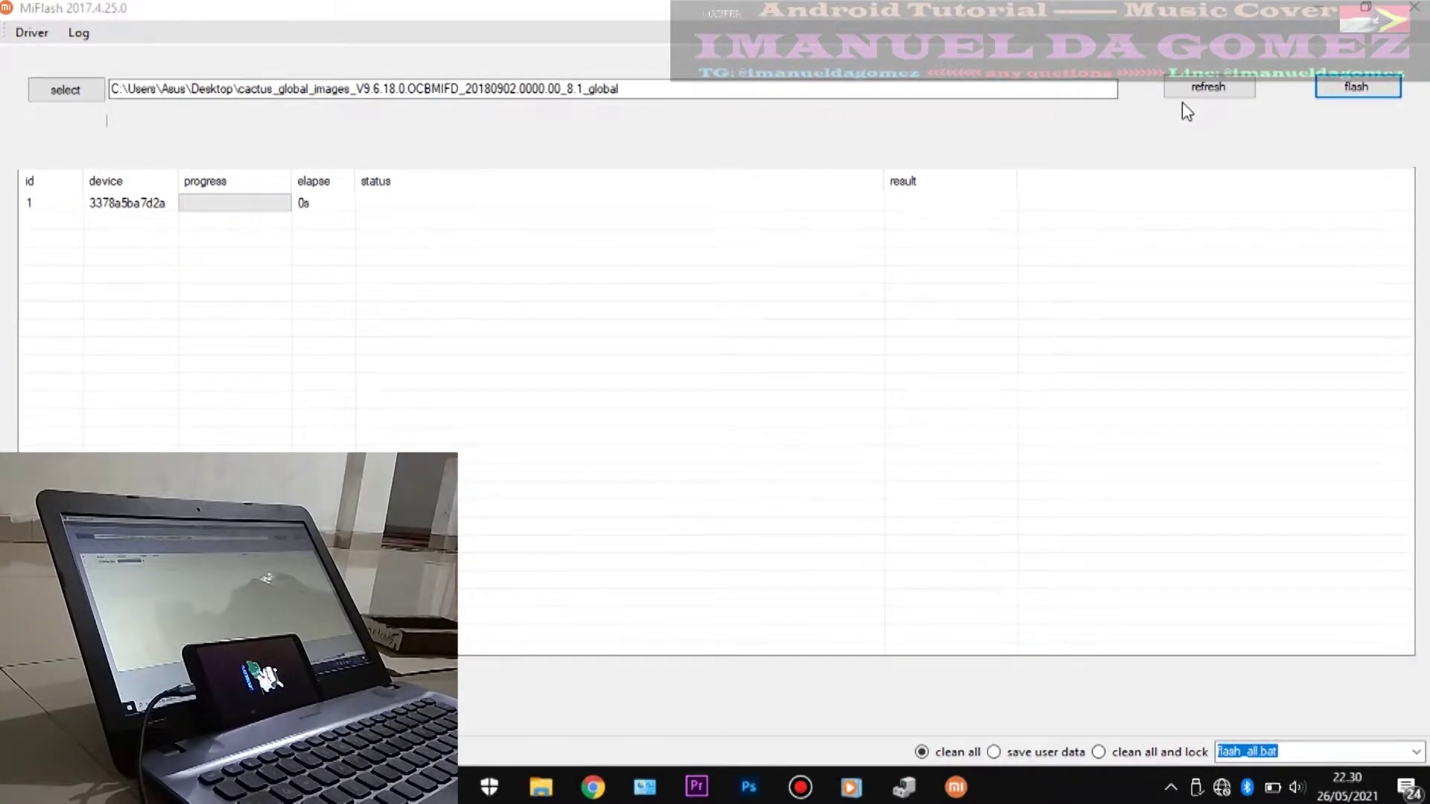
click(1367, 91)
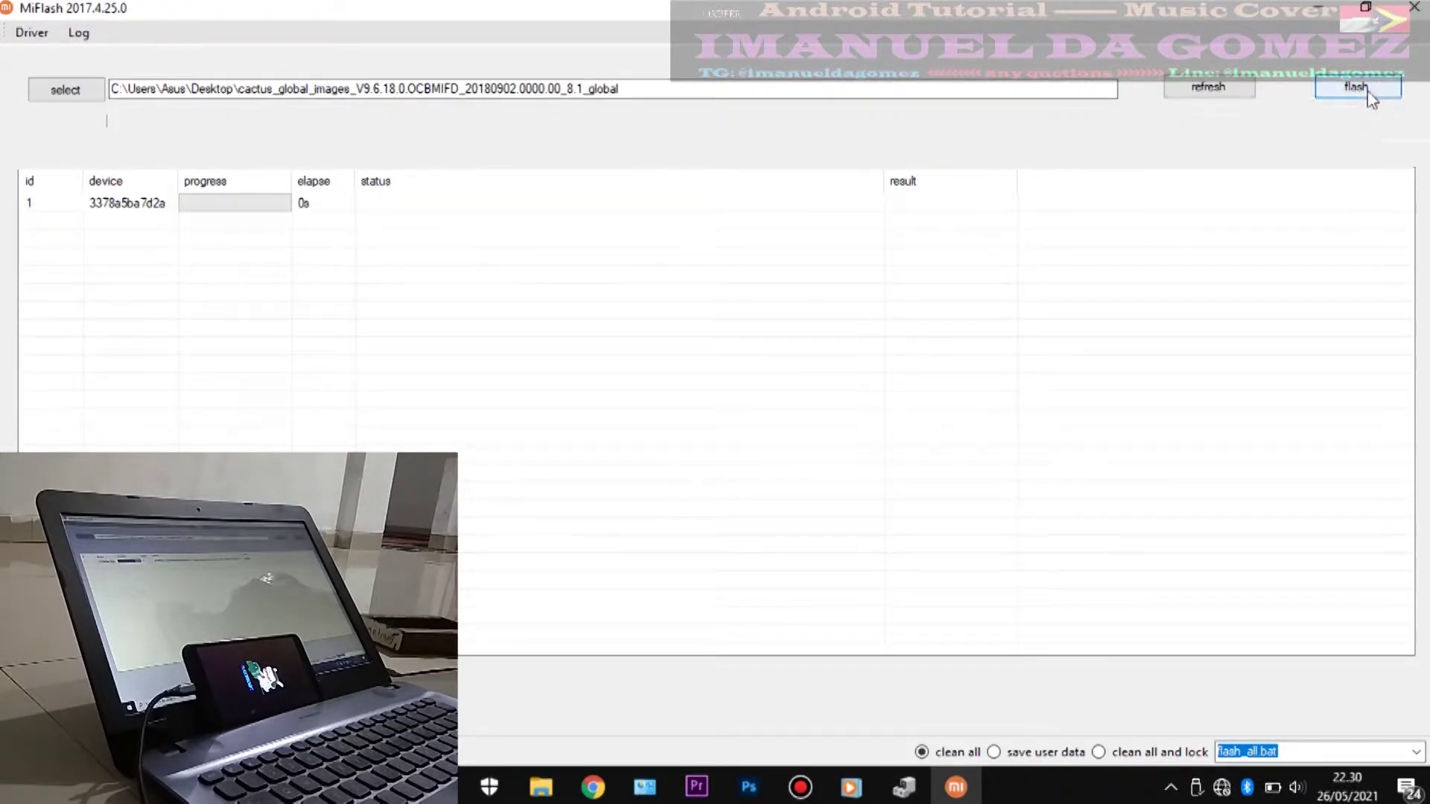